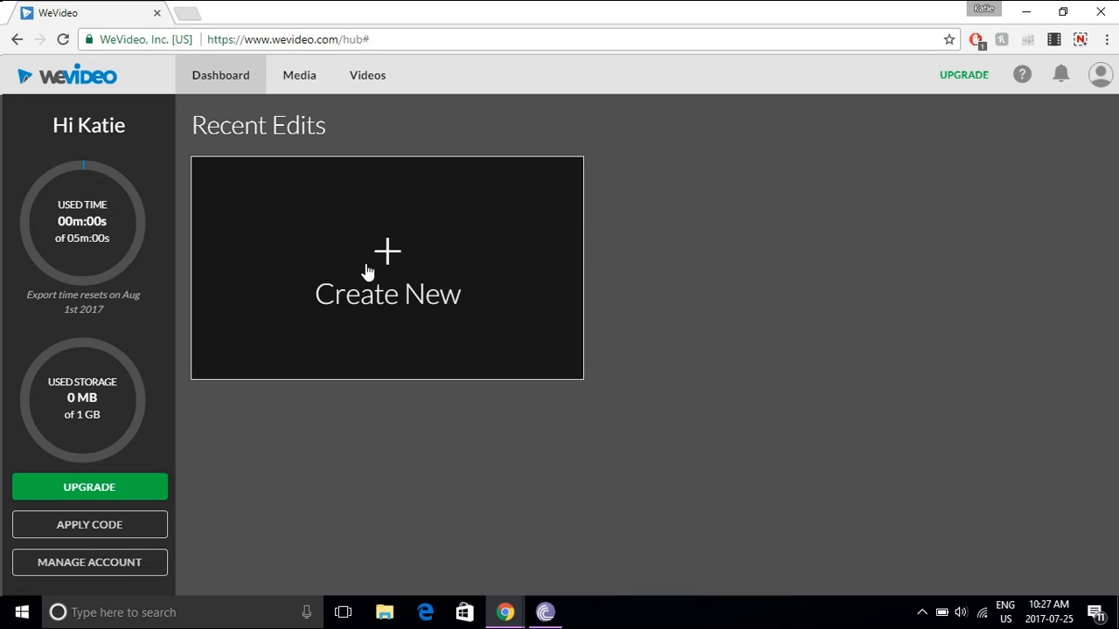
# - Create a new video and import 20170724_142503, 20170724_143428 and 20170724_145131 (1) from the Desktop
pyautogui.click(366, 267)
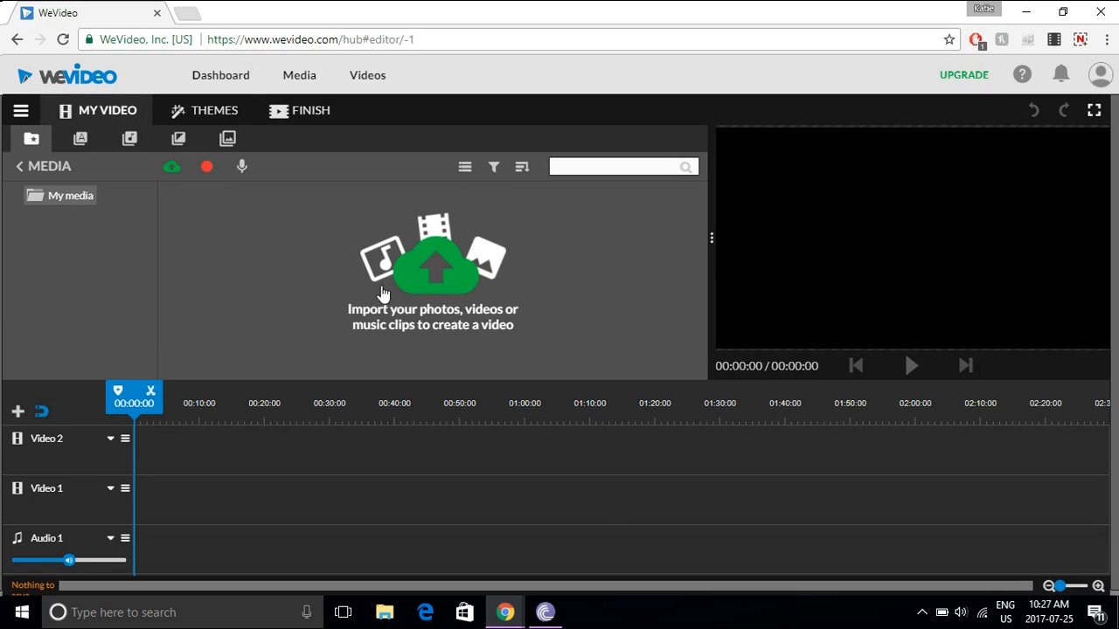
pyautogui.click(439, 269)
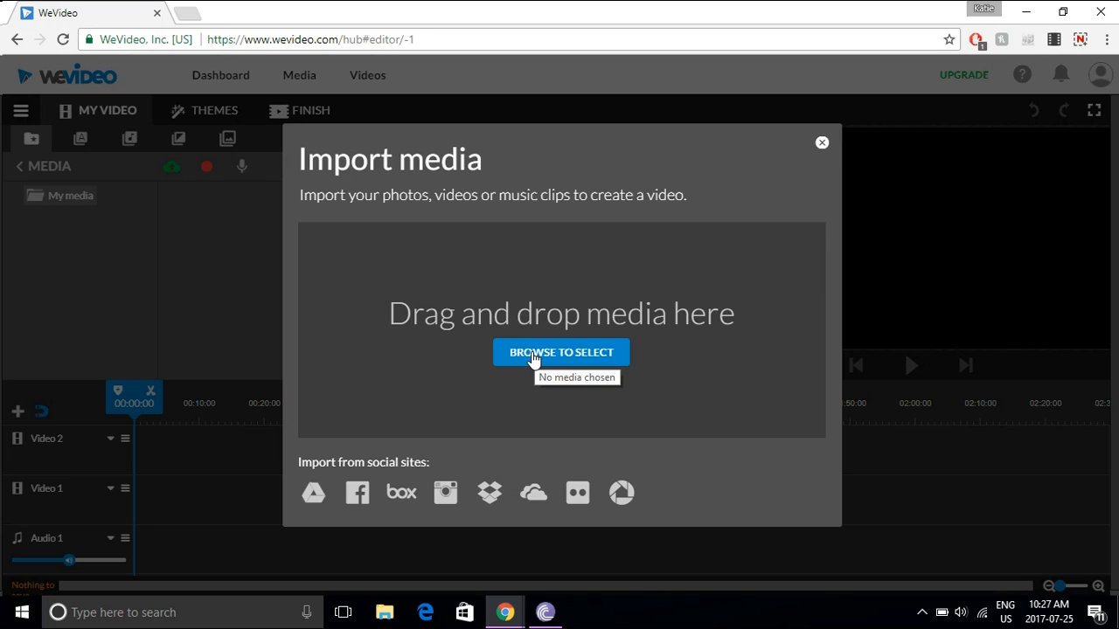
pyautogui.click(531, 354)
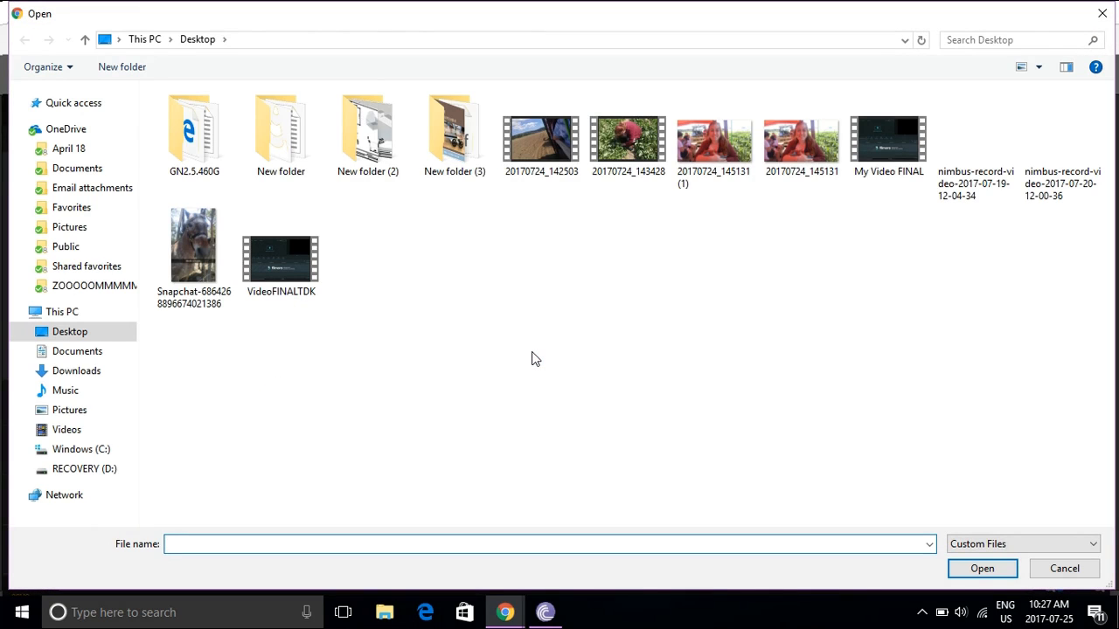
pyautogui.click(636, 135)
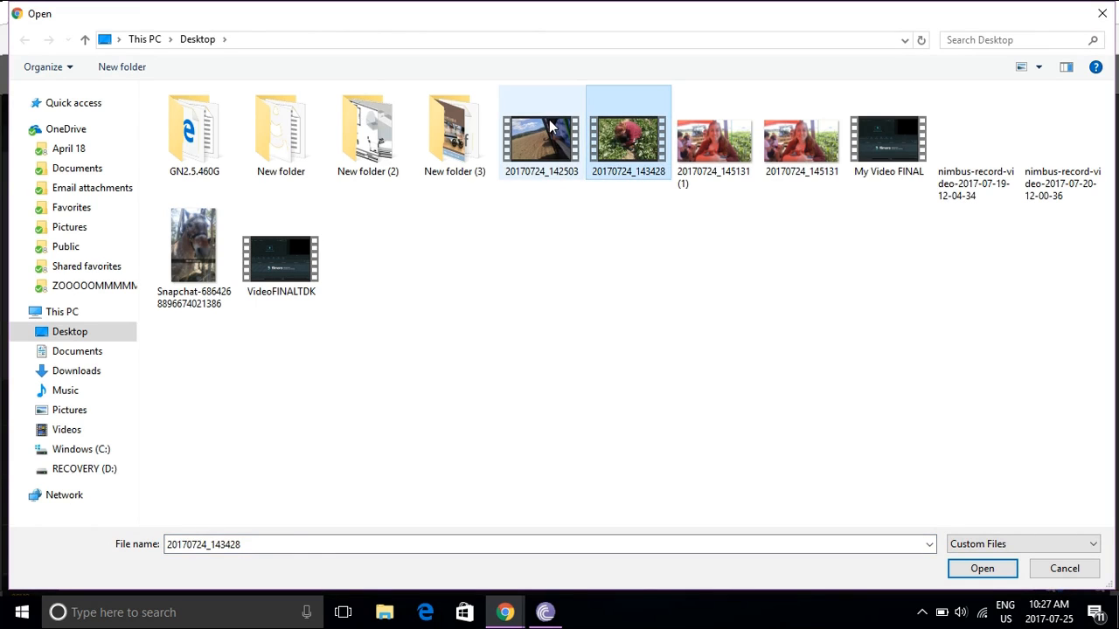
pyautogui.keyDown('ctrl'); pyautogui.click(553, 129); pyautogui.keyUp('ctrl')
pyautogui.keyDown('ctrl'); pyautogui.click(745, 147); pyautogui.keyUp('ctrl')
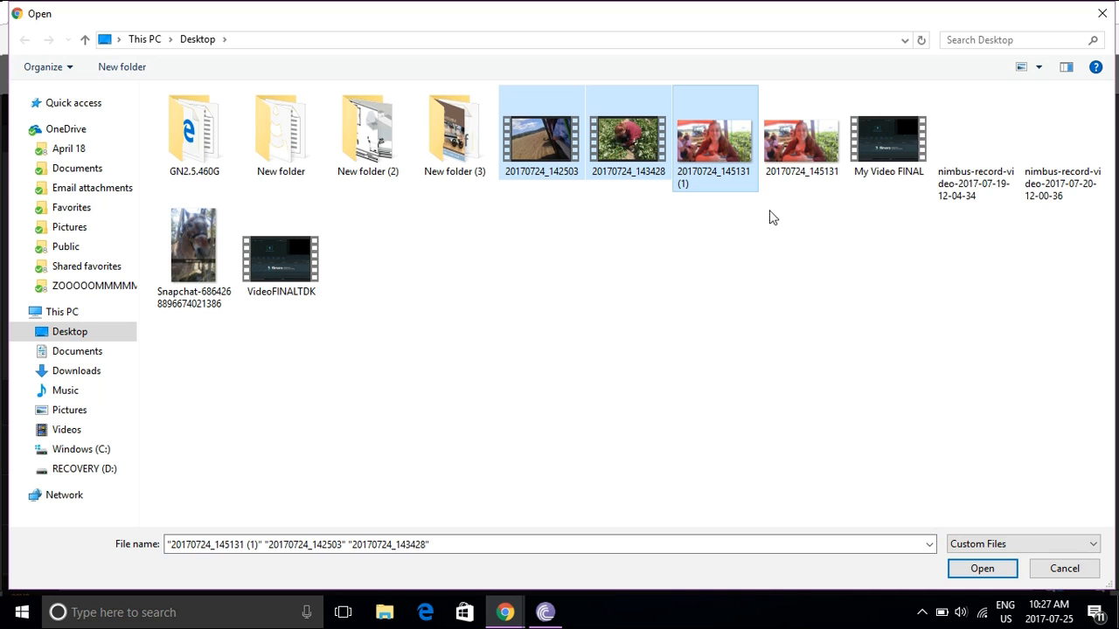
pyautogui.click(981, 570)
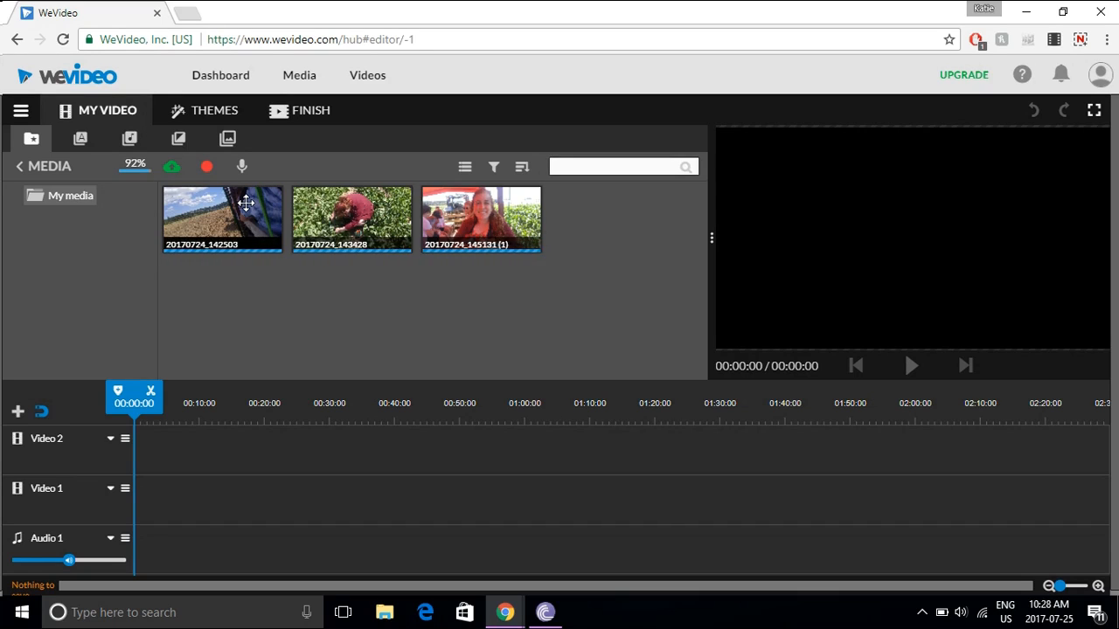
# - Place 20170724_142503, 20170724_143428 and the photo 20170724_145131 (1) one after another on the Video 2 track
pyautogui.moveTo(246, 204)
pyautogui.mouseDown()
pyautogui.moveTo(233, 453)
pyautogui.moveTo(308, 423)
pyautogui.moveTo(141, 460)
pyautogui.moveTo(233, 449)
pyautogui.mouseUp()
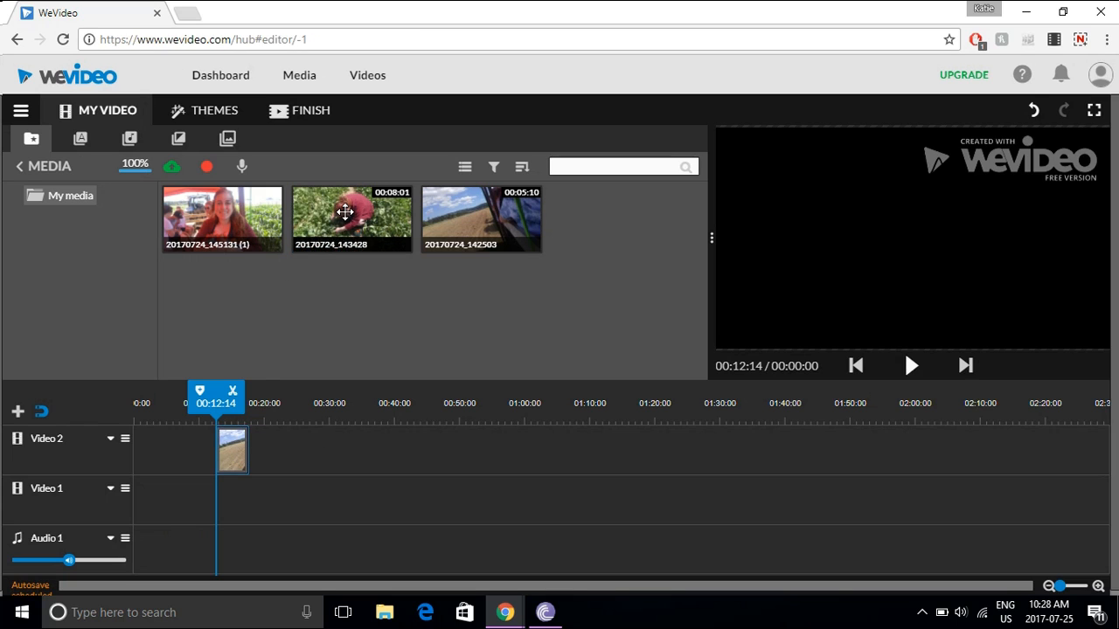
pyautogui.moveTo(345, 212); pyautogui.dragTo(270, 463)
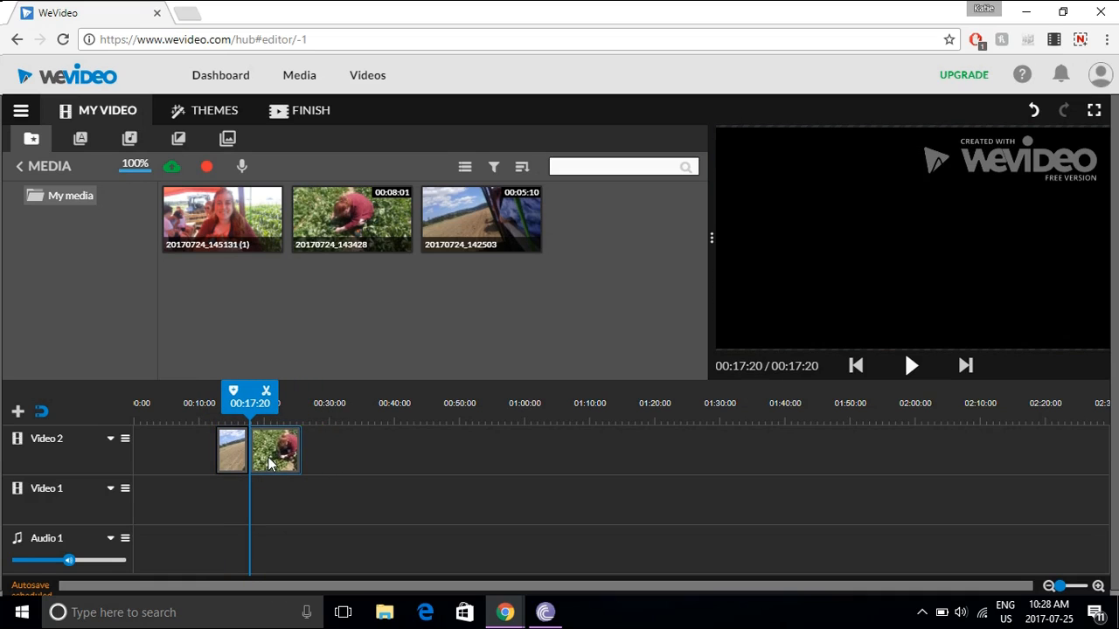
pyautogui.moveTo(223, 217); pyautogui.dragTo(326, 452)
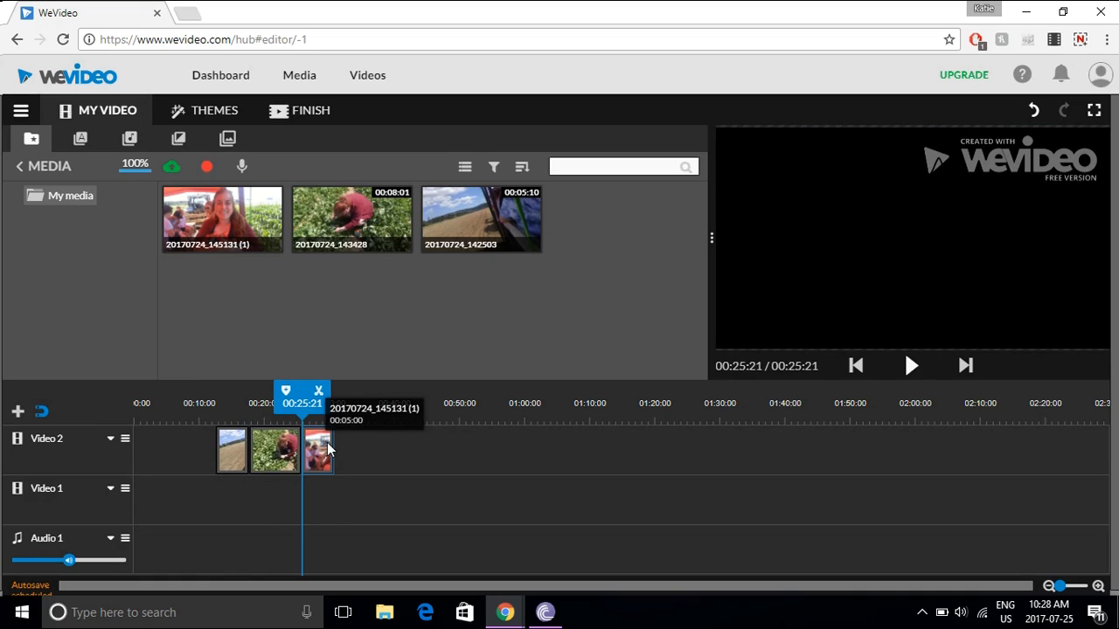
# - Extend the end of the photo clip on Video 2 so that it lasts 7 seconds
pyautogui.click(227, 450)
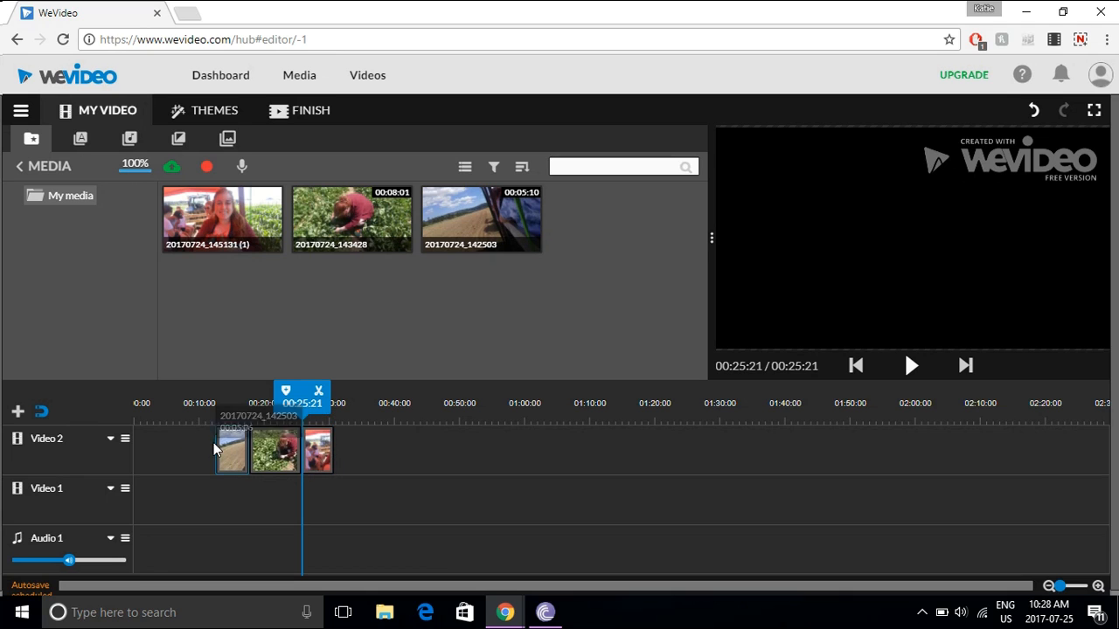
pyautogui.click(327, 450)
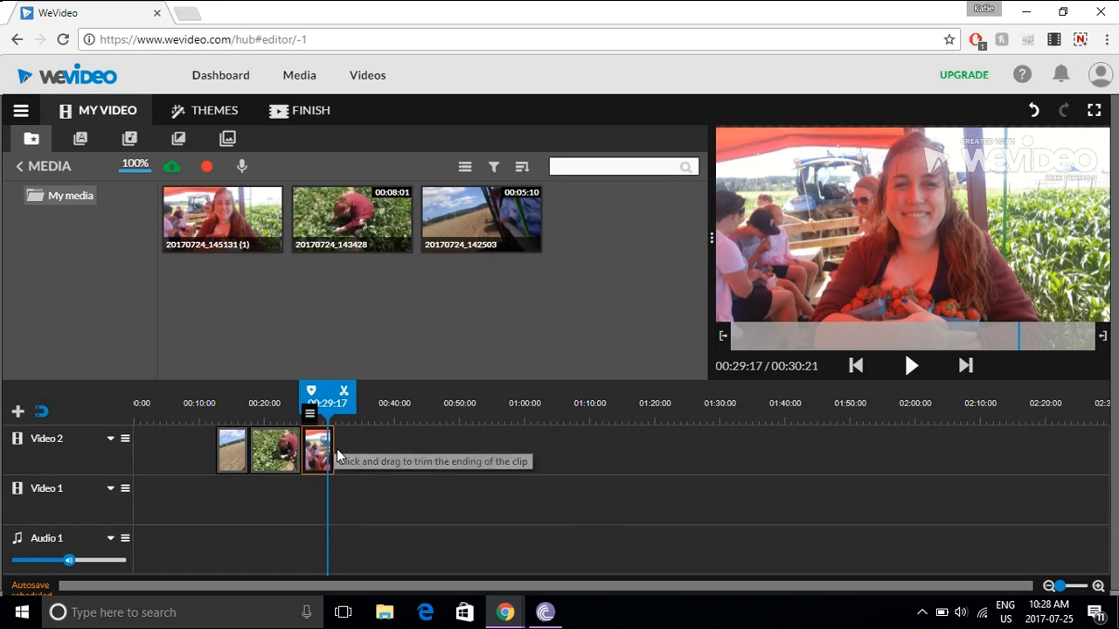
pyautogui.moveTo(330, 448); pyautogui.dragTo(346, 449)
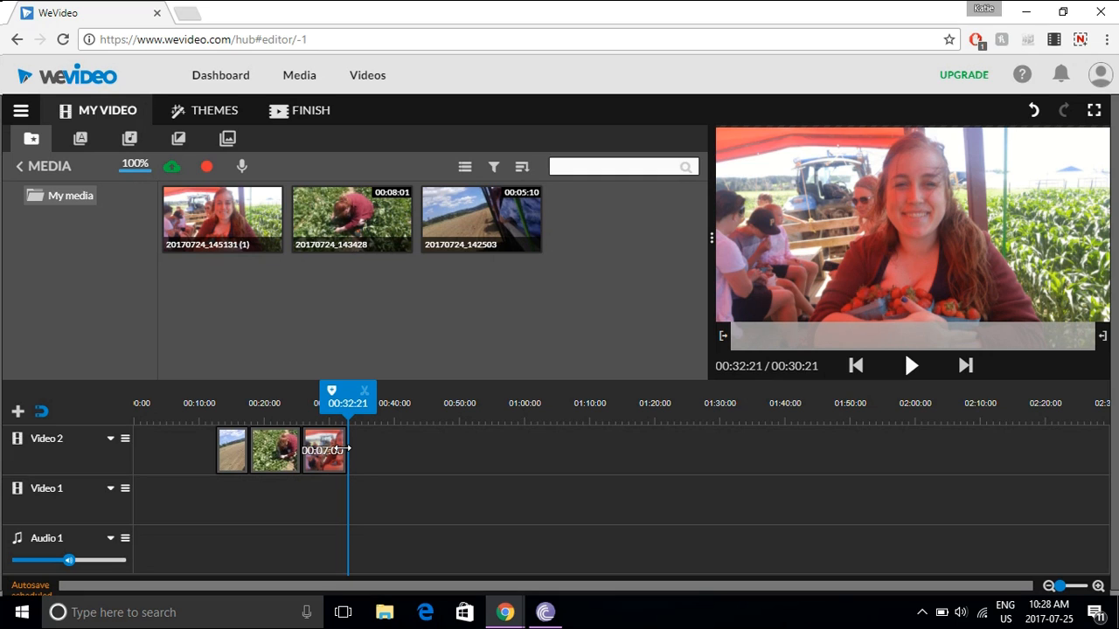
pyautogui.moveTo(347, 448); pyautogui.dragTo(347, 449)
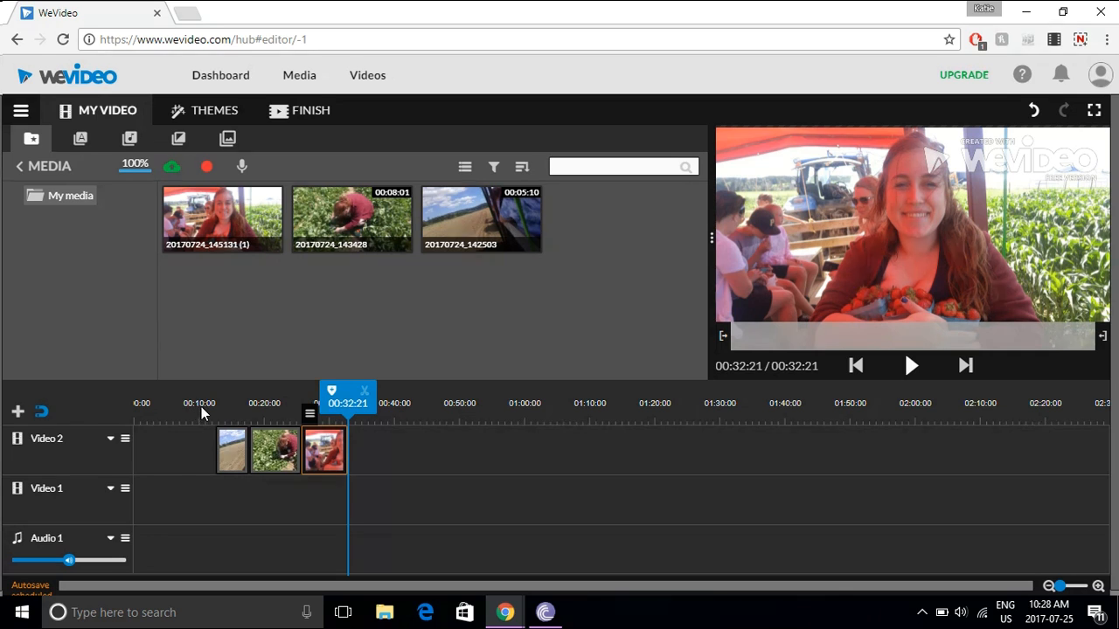
# - Move the Video 2 clips back to back from about 2 seconds, with the second clip shortened to end where the photo starts at 00:13:01
pyautogui.click(912, 365)
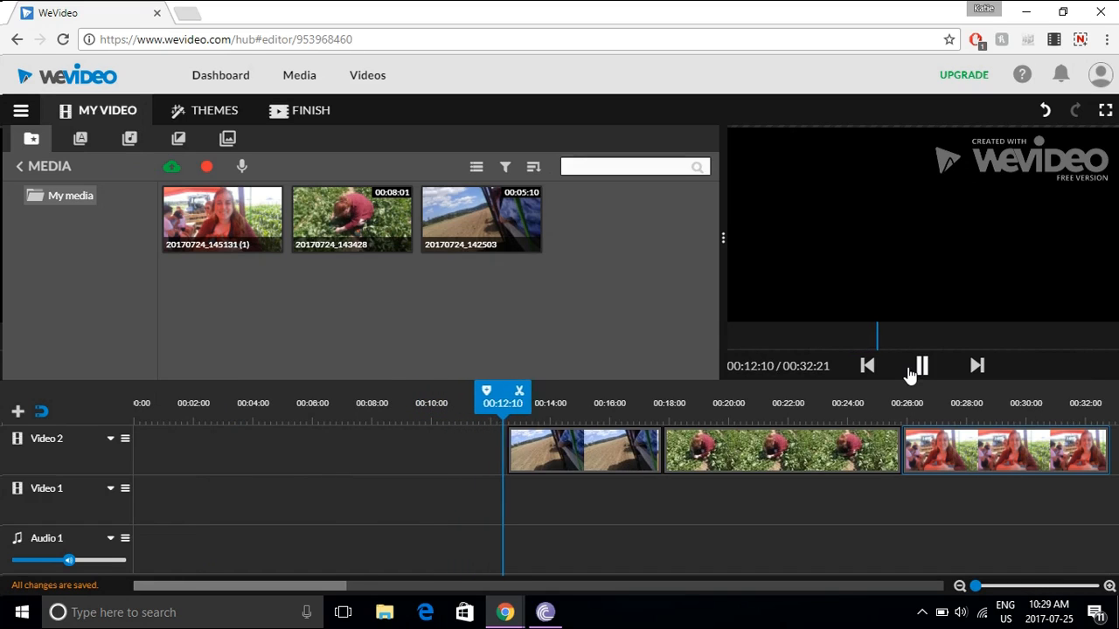
pyautogui.moveTo(600, 449); pyautogui.dragTo(294, 452)
pyautogui.moveTo(717, 442); pyautogui.dragTo(394, 450)
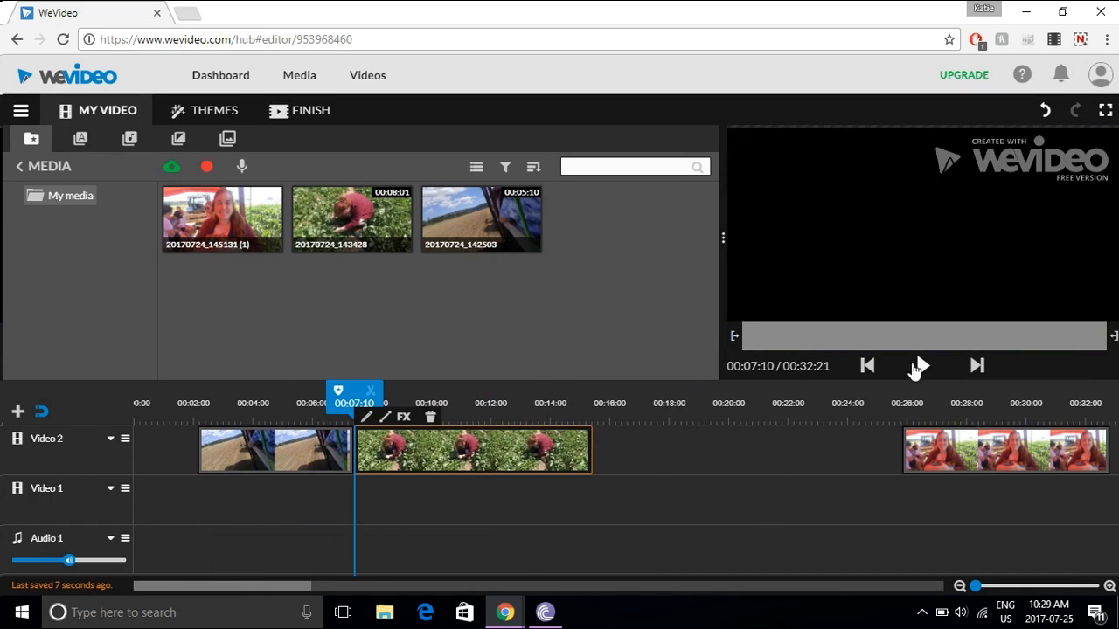
pyautogui.click(915, 369)
pyautogui.moveTo(958, 451); pyautogui.dragTo(646, 452)
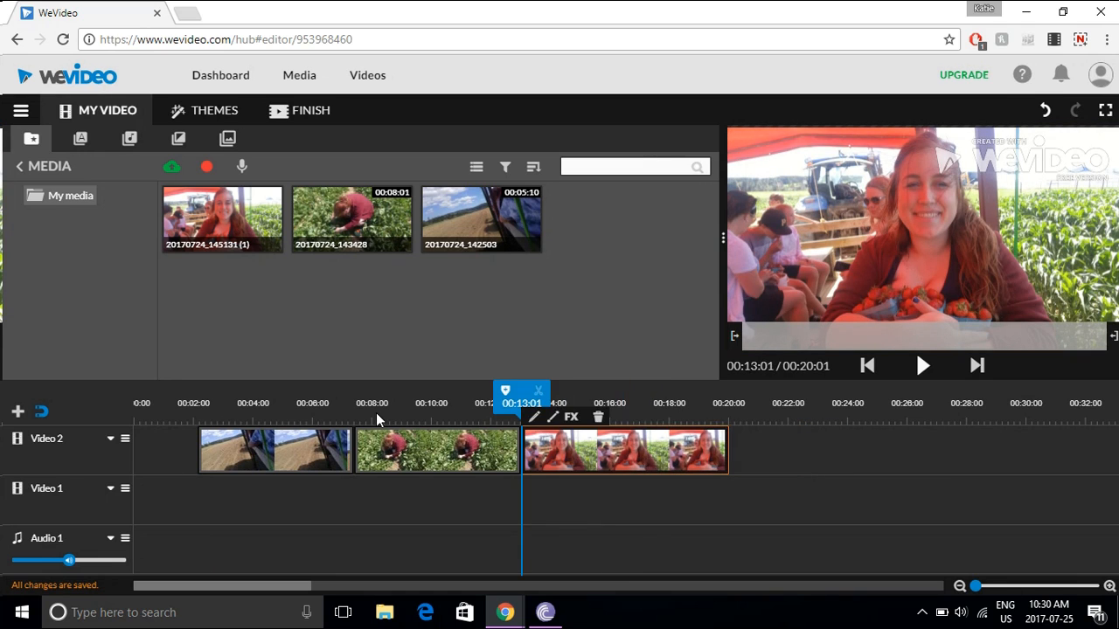
# - Add the Line wipe - Title motion title at the start of Video 1 and trim it to end at 00:04:00
pyautogui.click(80, 141)
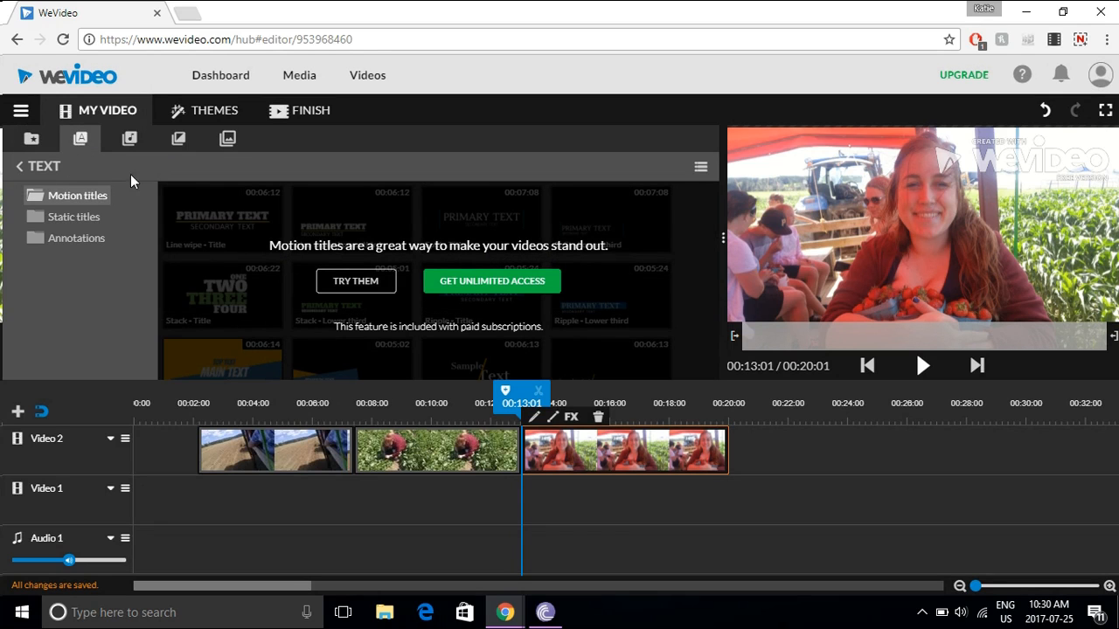
pyautogui.click(361, 284)
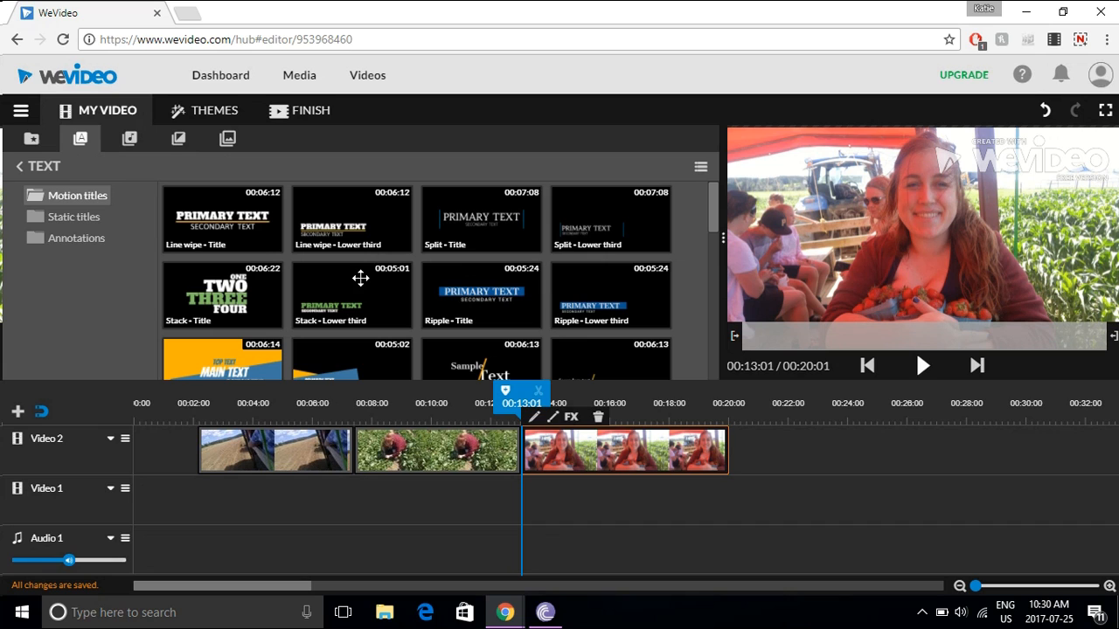
pyautogui.click(251, 225)
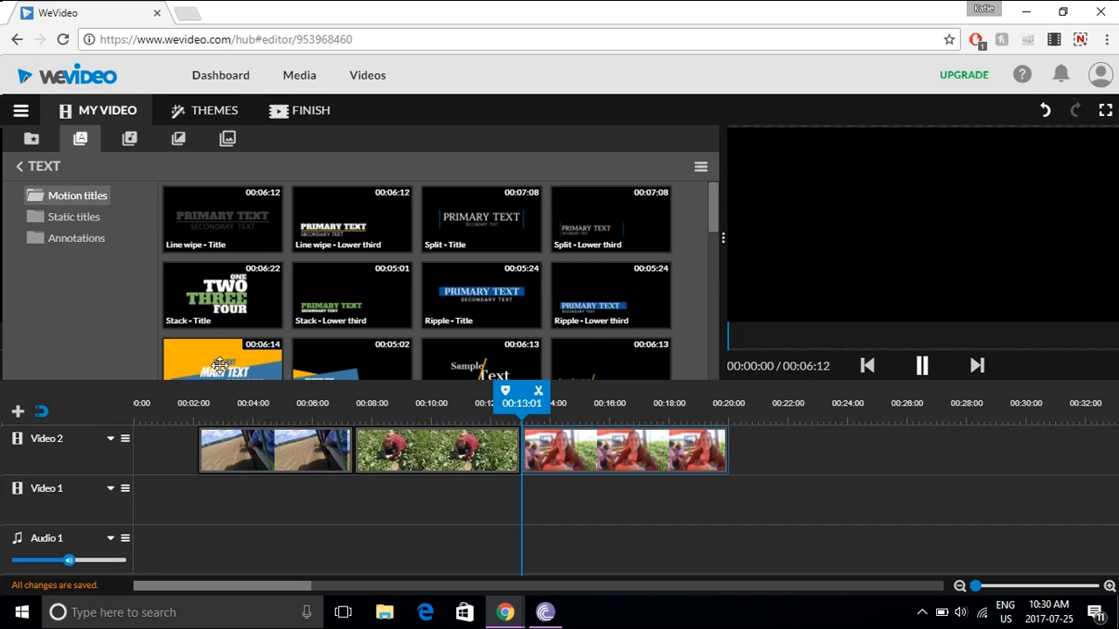
pyautogui.moveTo(175, 512); pyautogui.dragTo(163, 505)
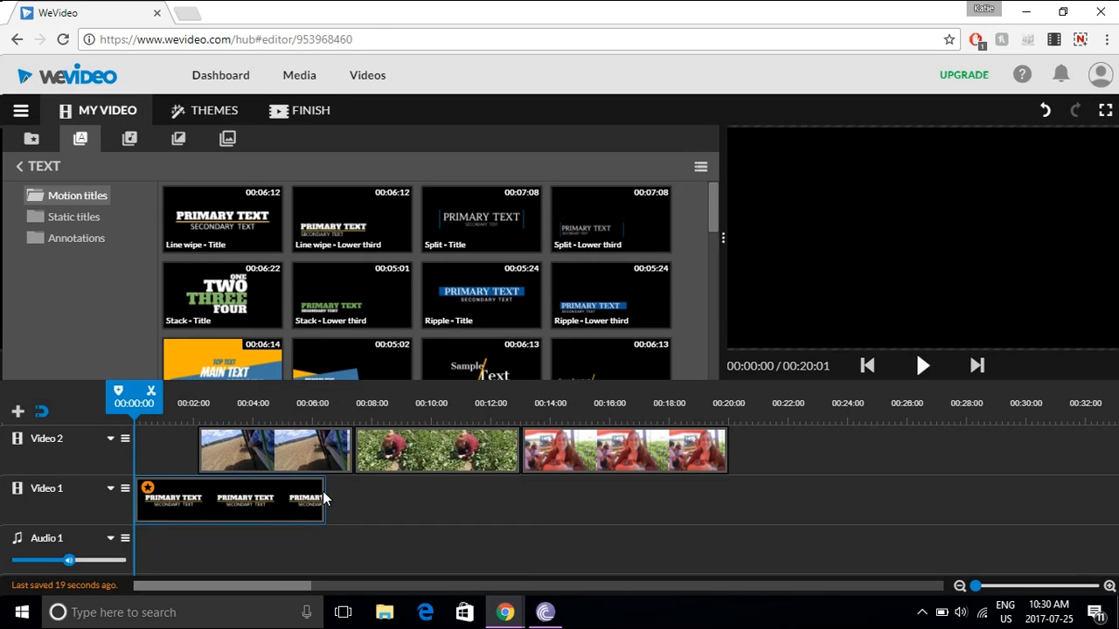
pyautogui.moveTo(323, 498); pyautogui.dragTo(253, 499)
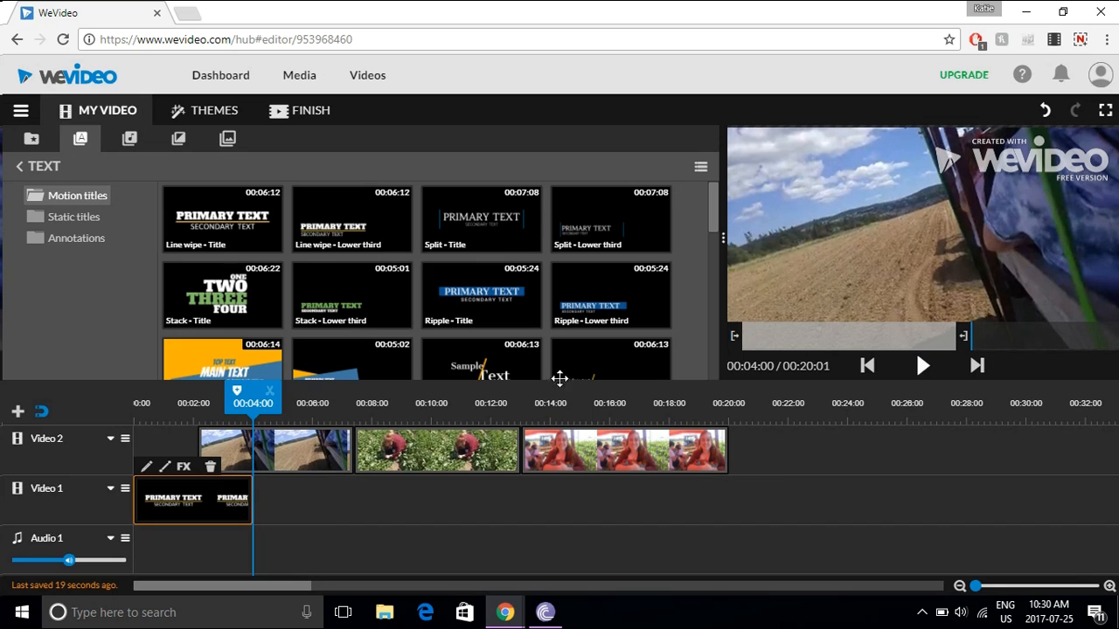
# - Move the title clip to the start of Video 2 using Insert and push, and preview the opening
pyautogui.moveTo(262, 404); pyautogui.dragTo(96, 424)
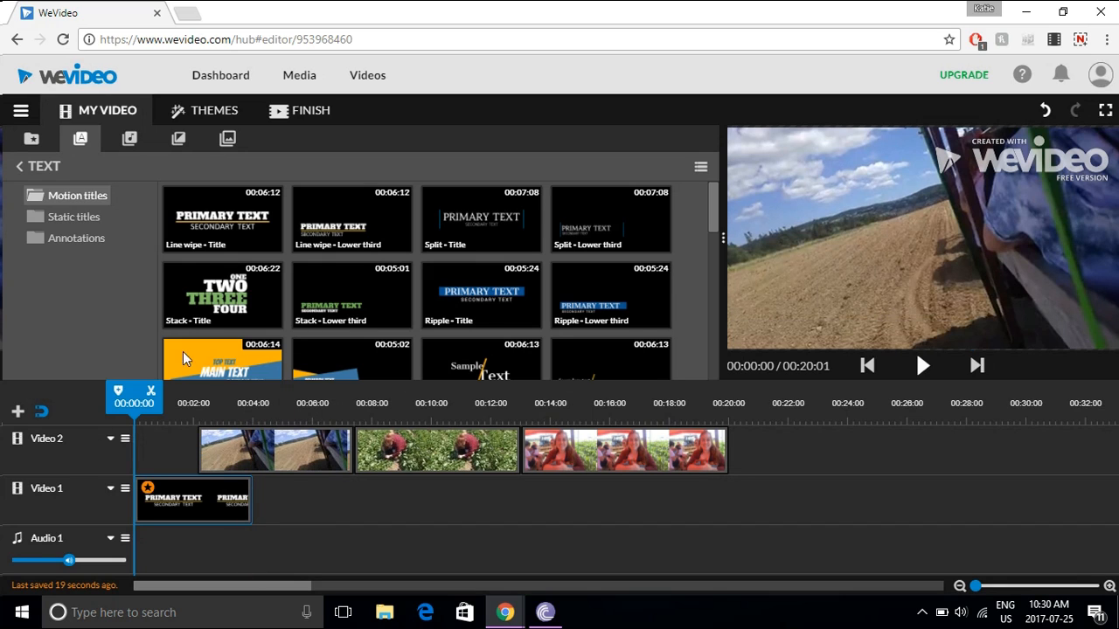
pyautogui.click(922, 366)
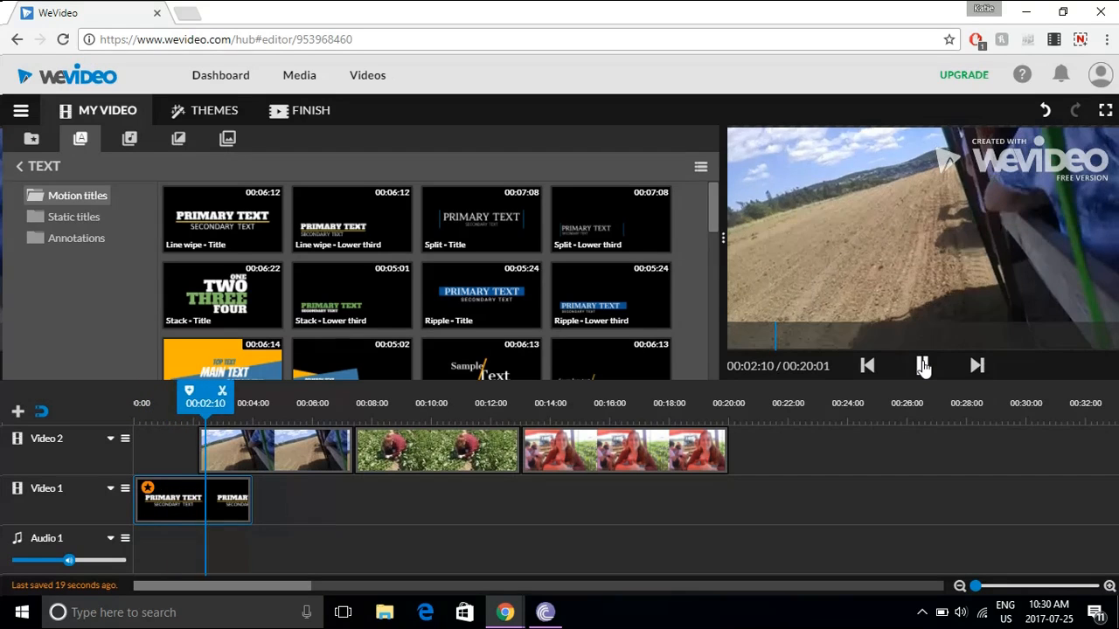
pyautogui.click(922, 366)
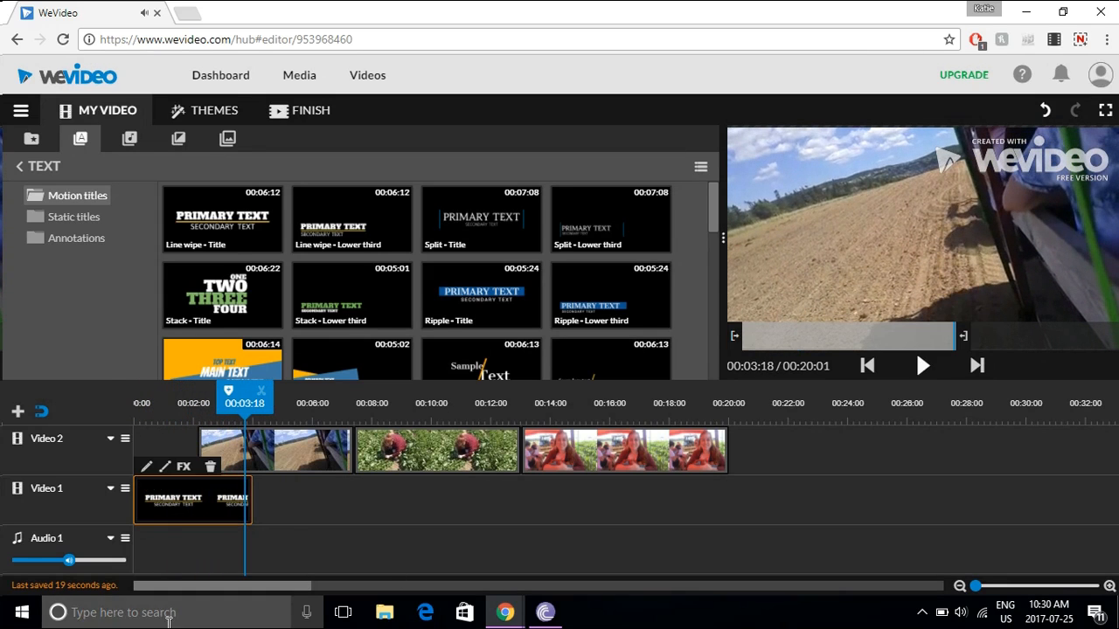
pyautogui.moveTo(208, 495); pyautogui.dragTo(191, 454)
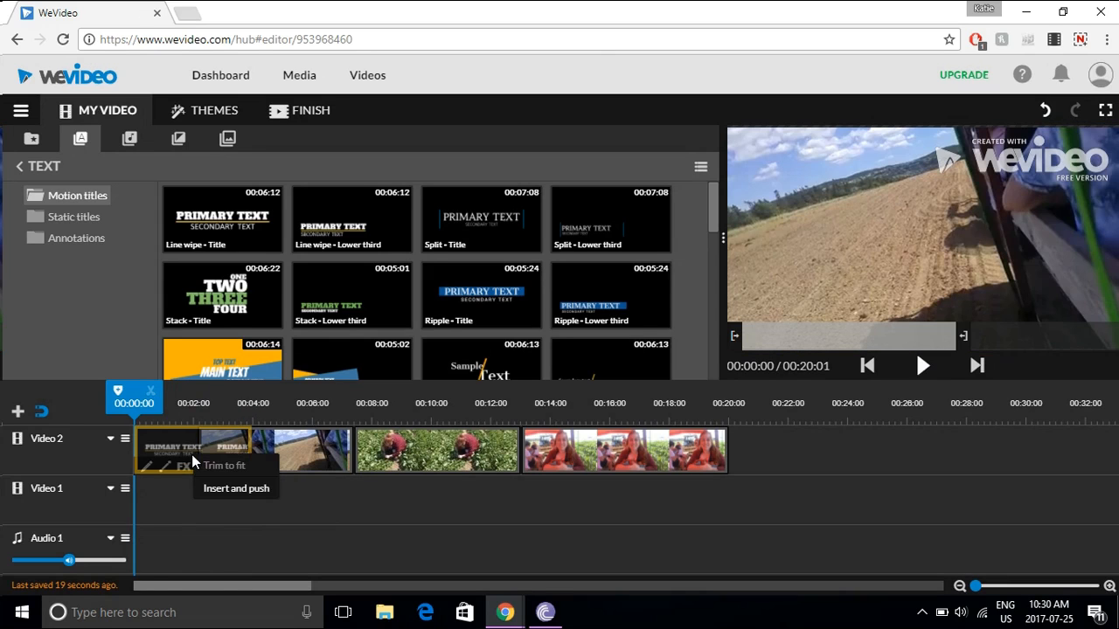
pyautogui.click(236, 490)
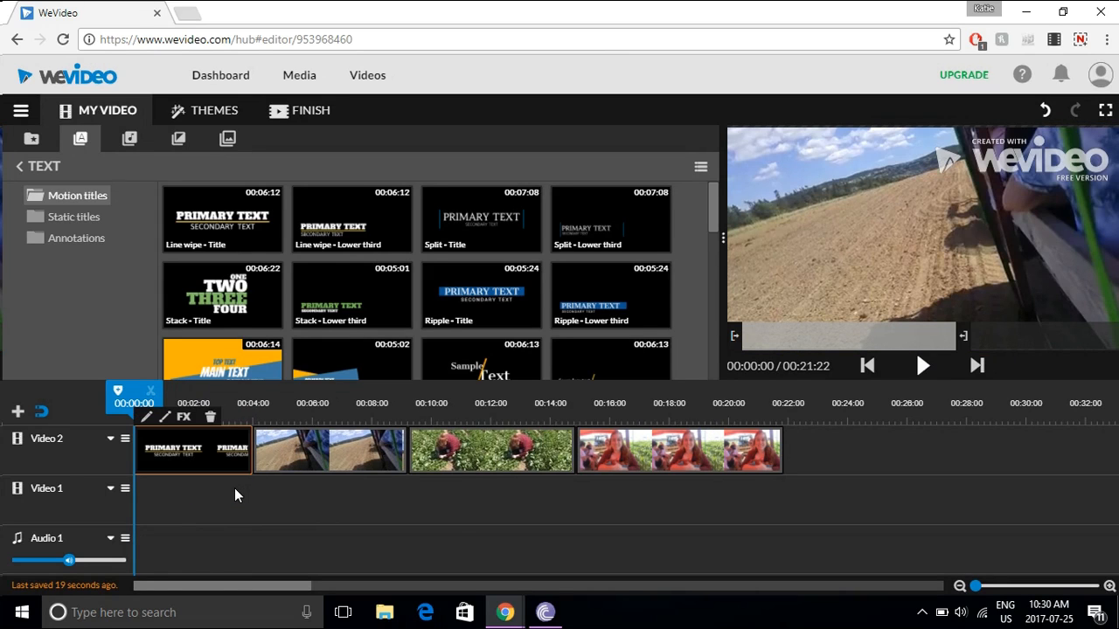
pyautogui.click(920, 366)
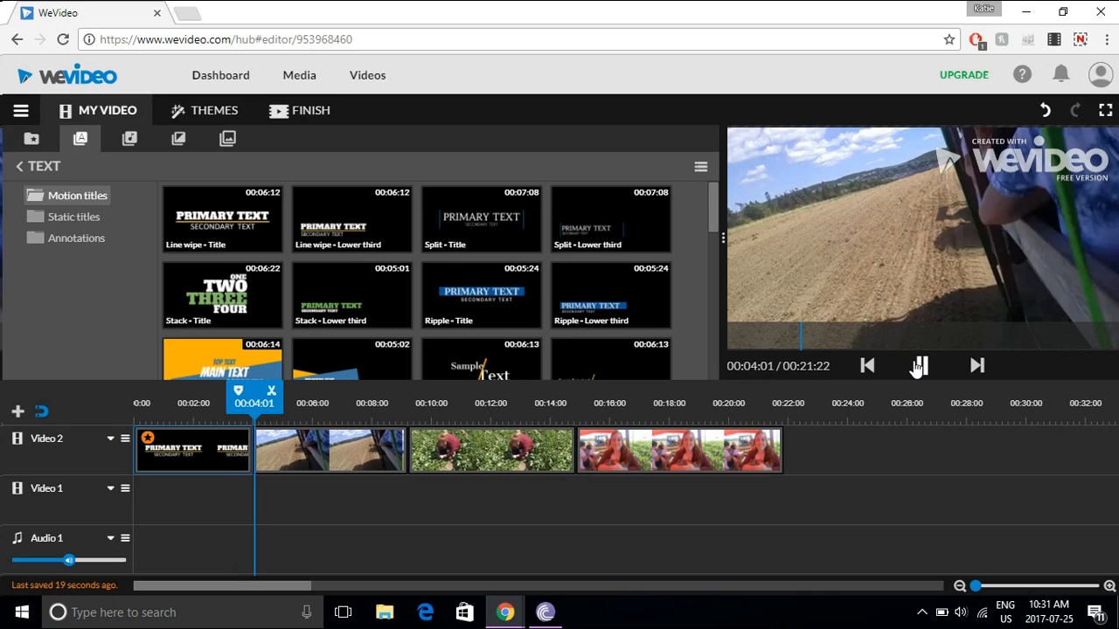
pyautogui.click(919, 367)
# - Open the title clip for editing and set its primary text to "Picking Berries"
pyautogui.moveTo(223, 449)
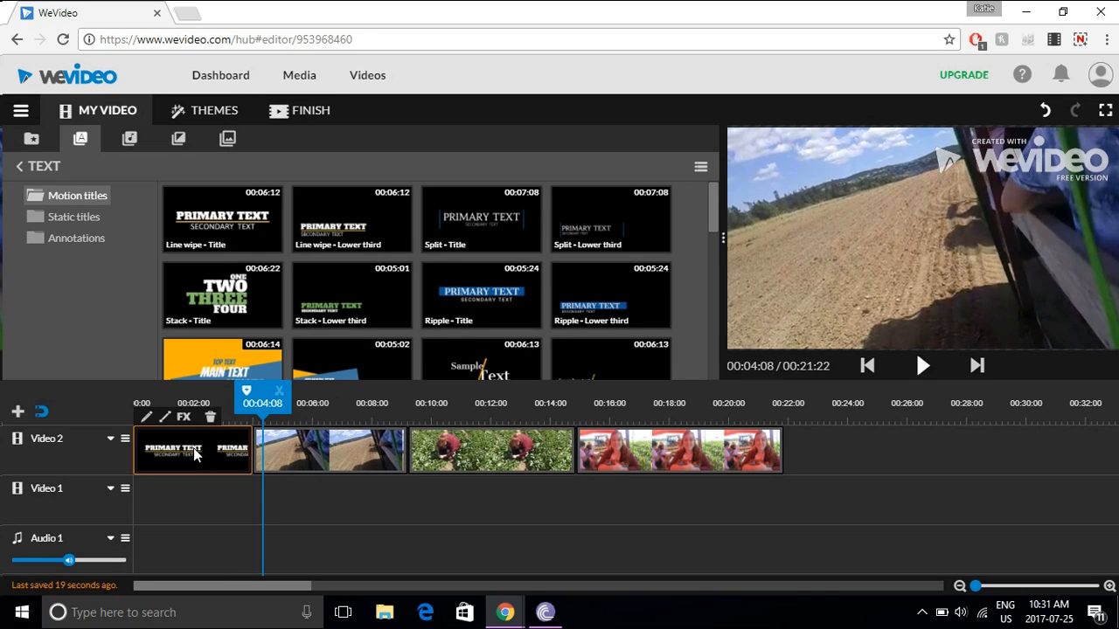
pyautogui.doubleClick(195, 451)
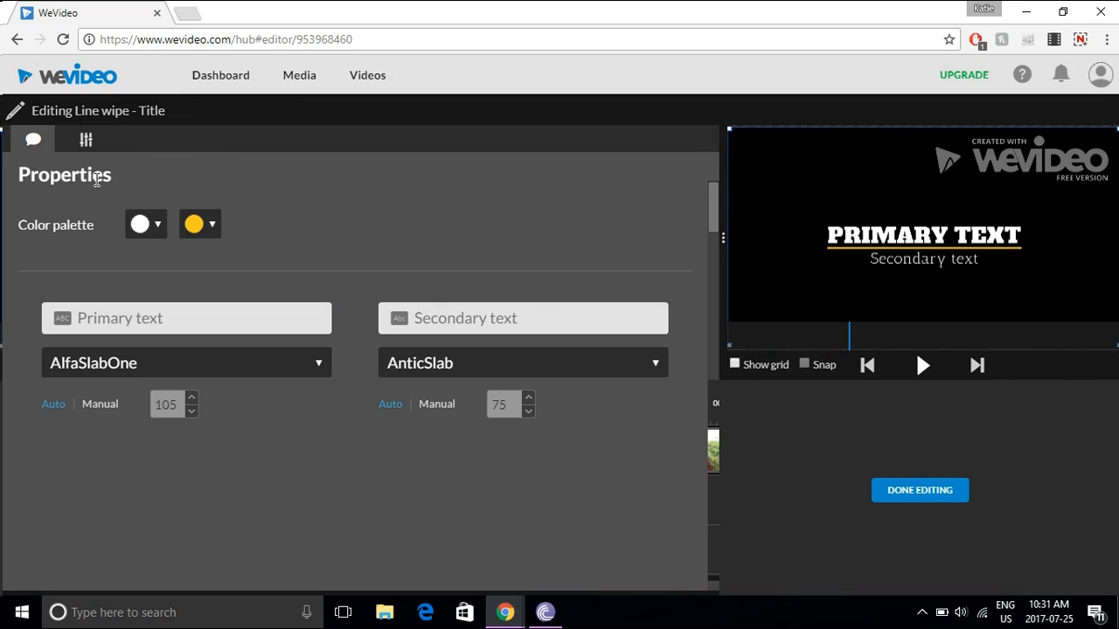
pyautogui.click(32, 150)
pyautogui.click(135, 323)
pyautogui.write('ick')
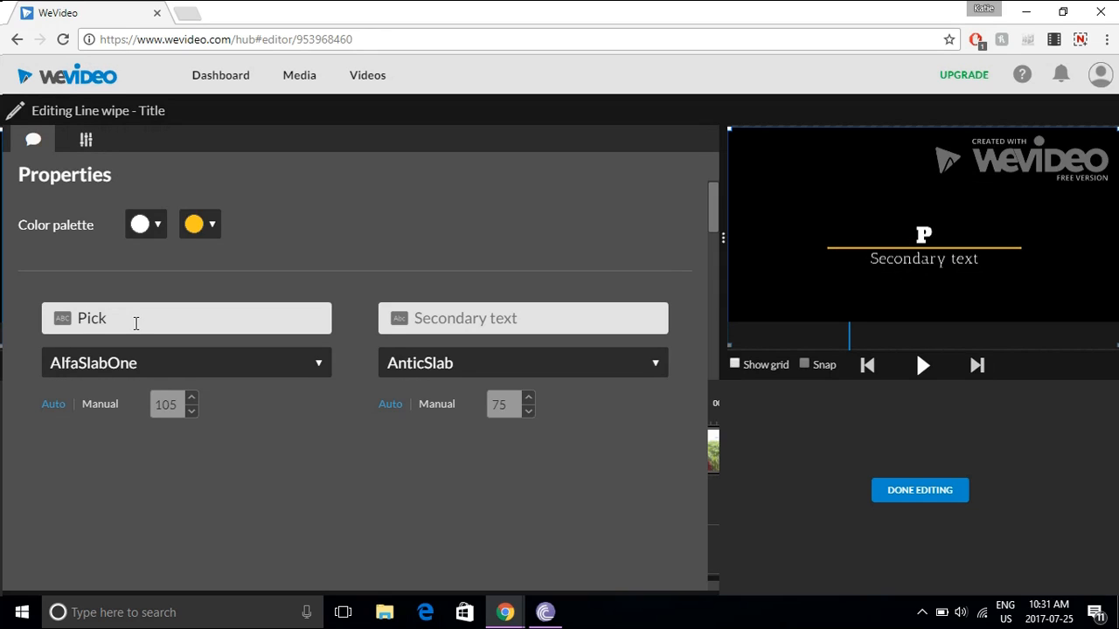
pyautogui.write('ing ')
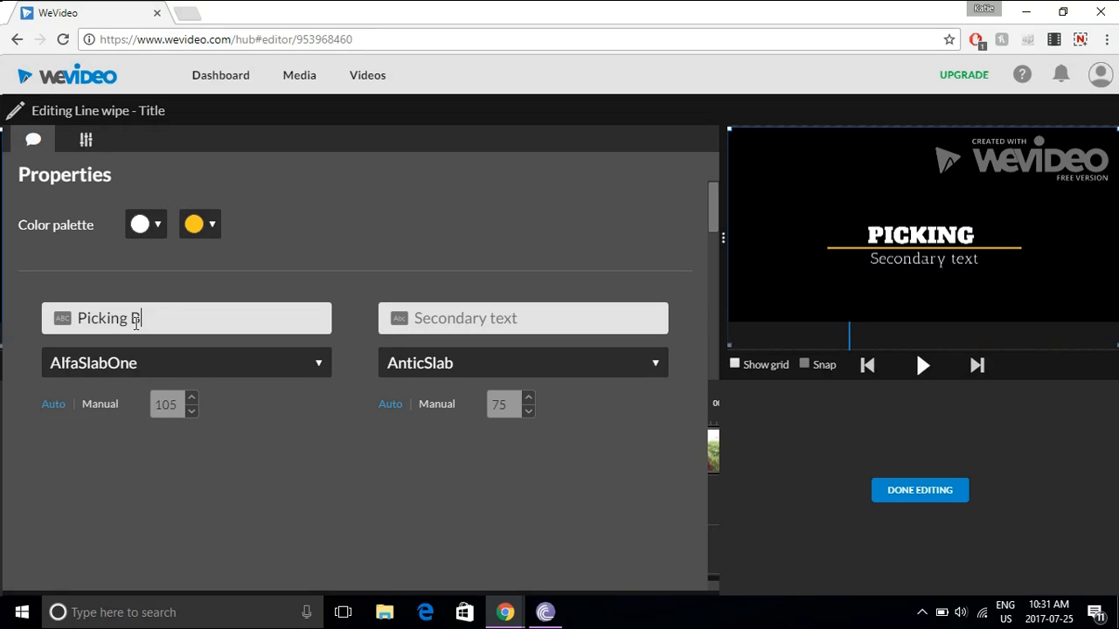
pyautogui.write('Berries')
# - Set the title's secondary text to "At Lester's Farm"
pyautogui.click(439, 325)
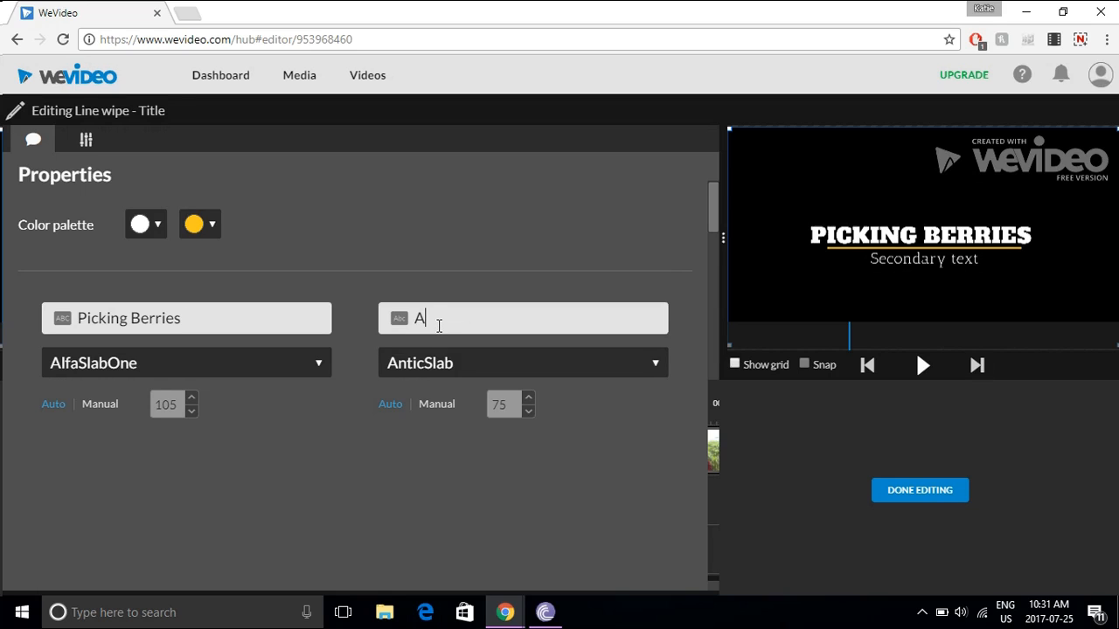
pyautogui.write('At Lest')
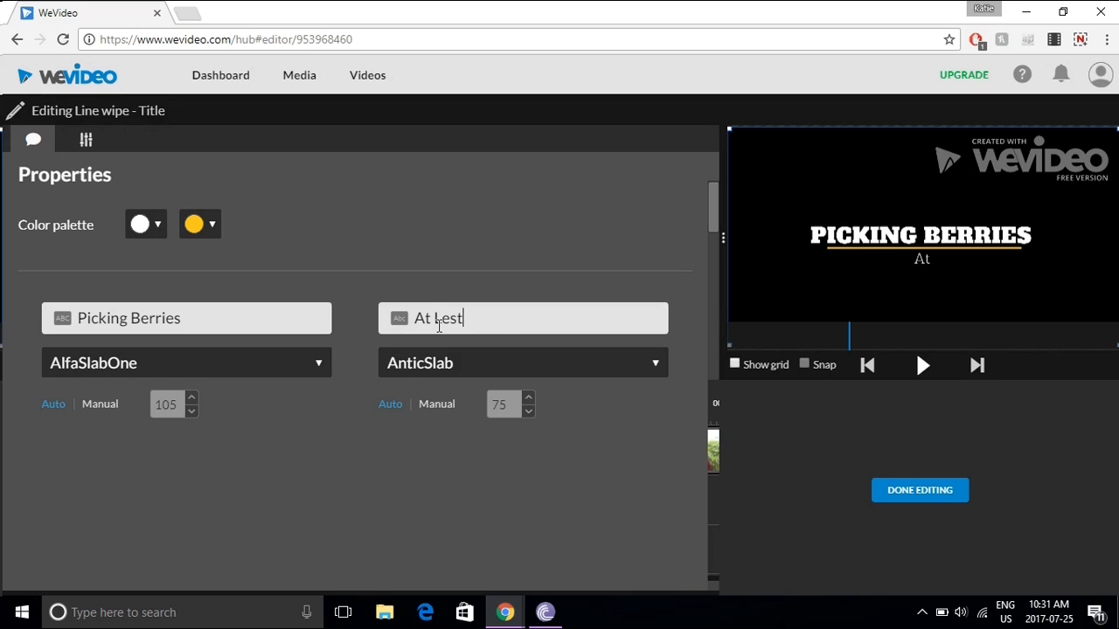
pyautogui.write('ers Farm')
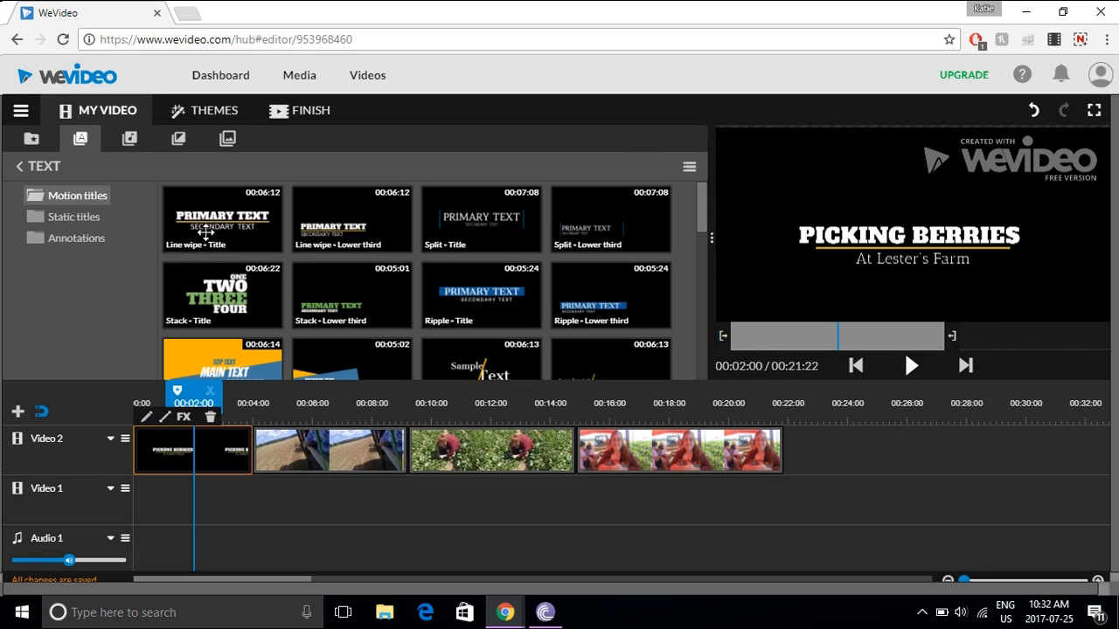
# - Add the Swing - Title motion title to the end of Video 2, directly after the photo
pyautogui.moveTo(701, 219); pyautogui.dragTo(700, 269)
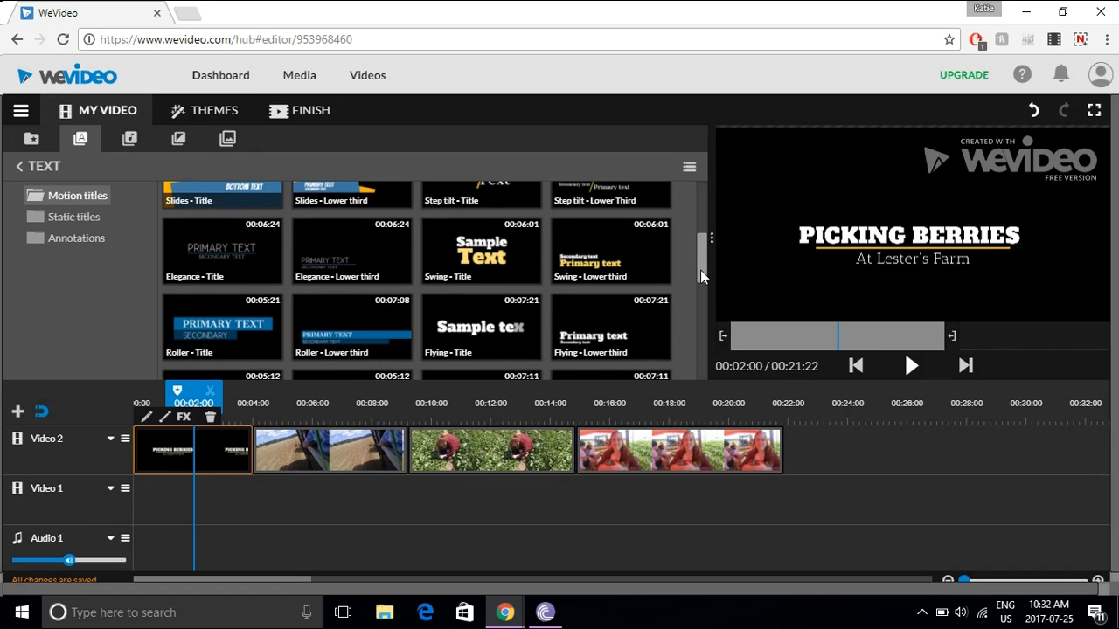
pyautogui.click(470, 254)
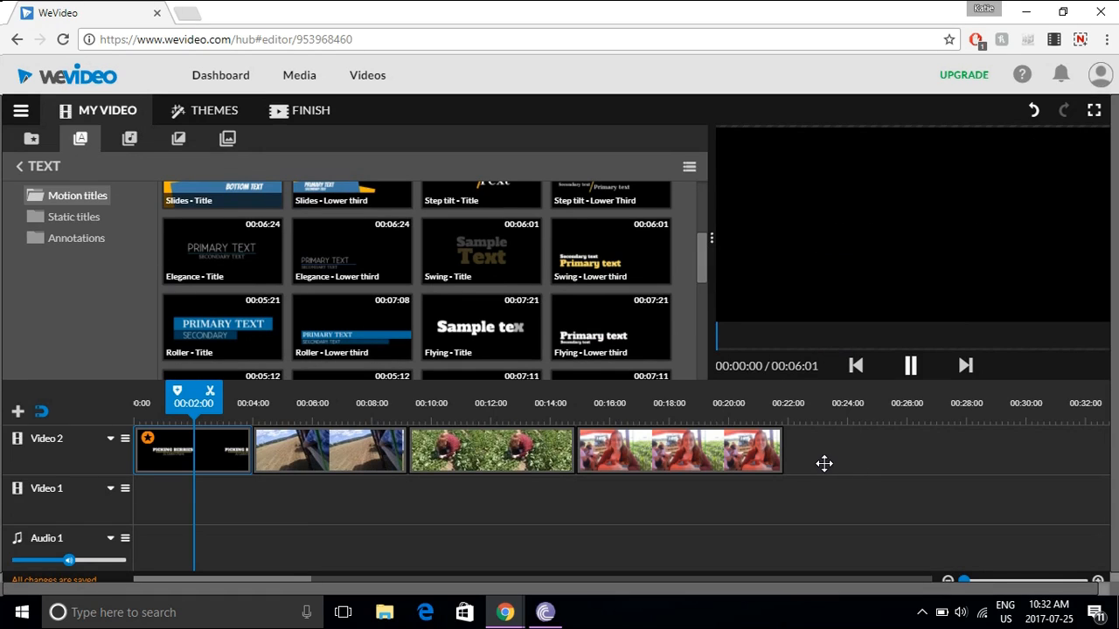
pyautogui.moveTo(470, 253); pyautogui.dragTo(836, 448)
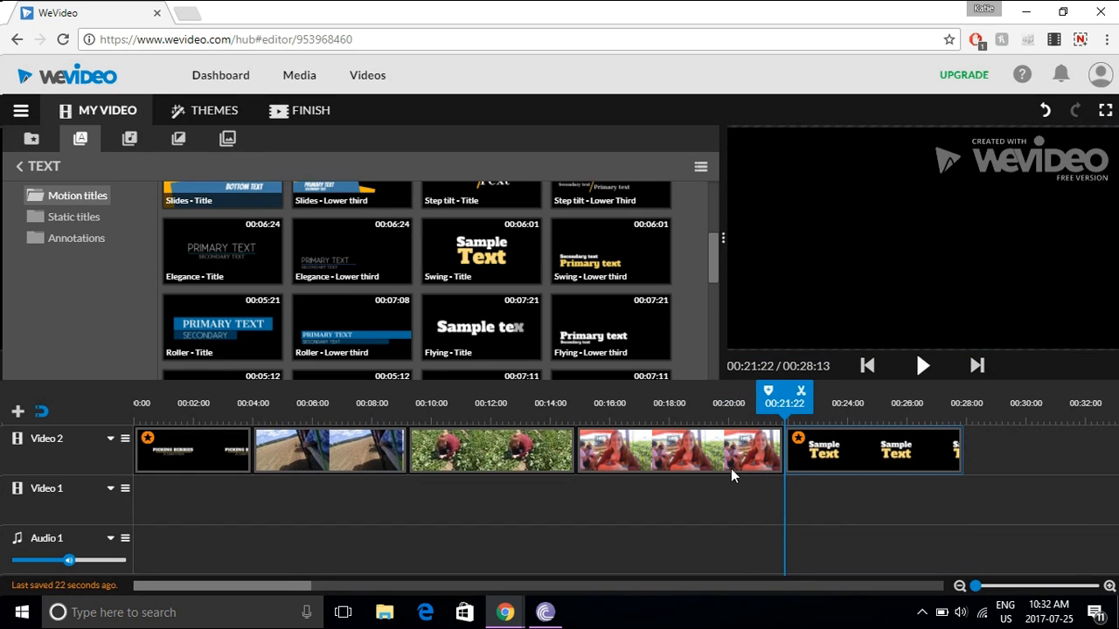
# - Edit the Swing - Title clip so its two text lines read "The" and "End", and finish editing
pyautogui.doubleClick(835, 442)
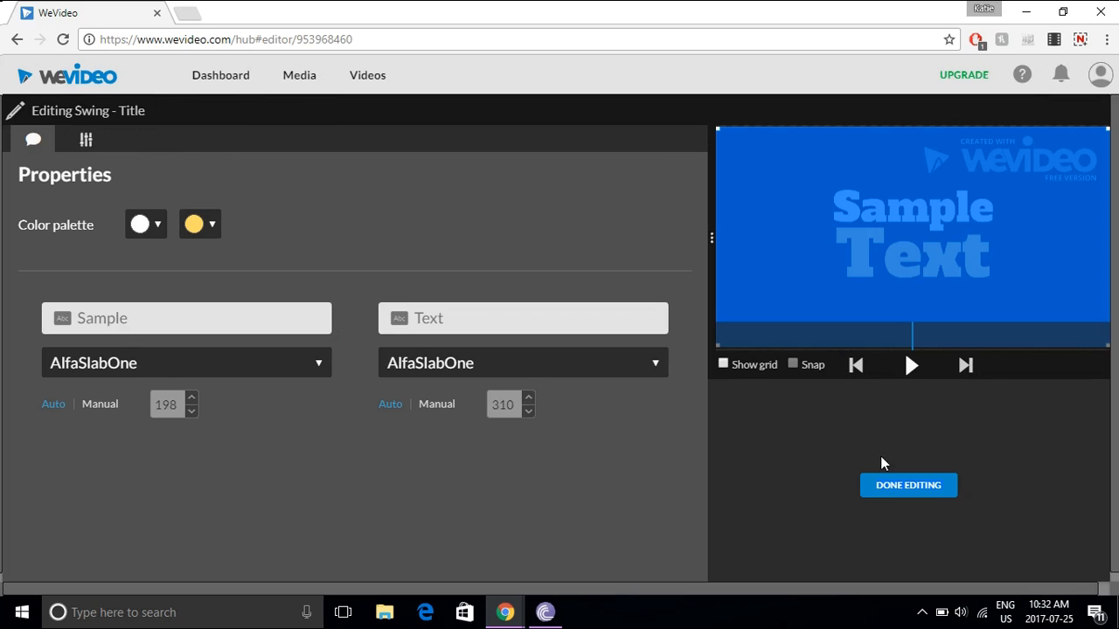
pyautogui.click(144, 319)
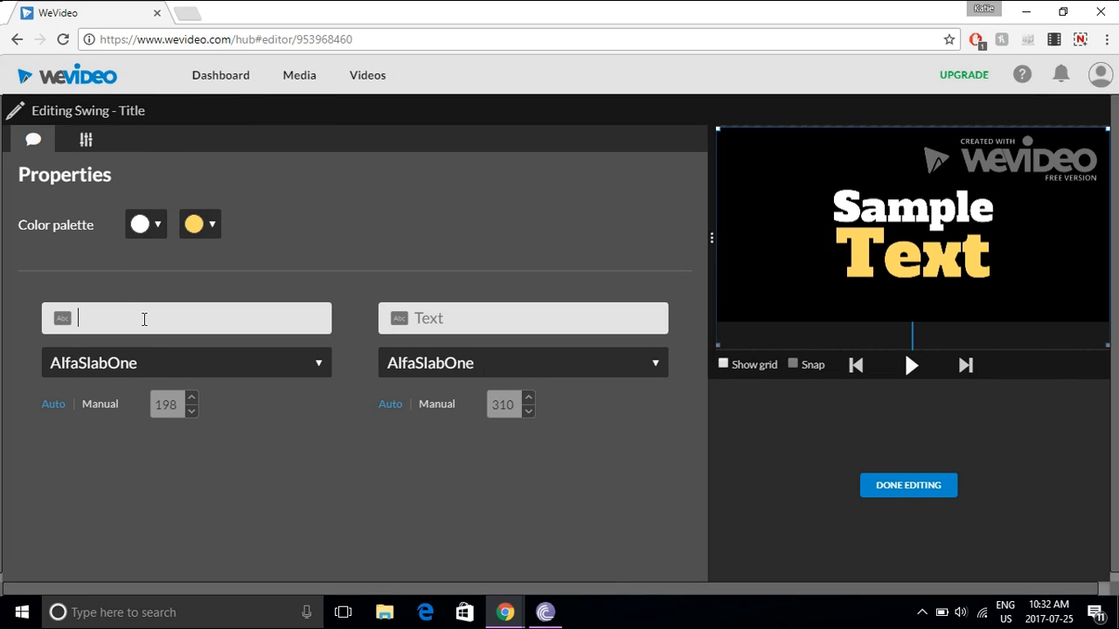
pyautogui.write('The')
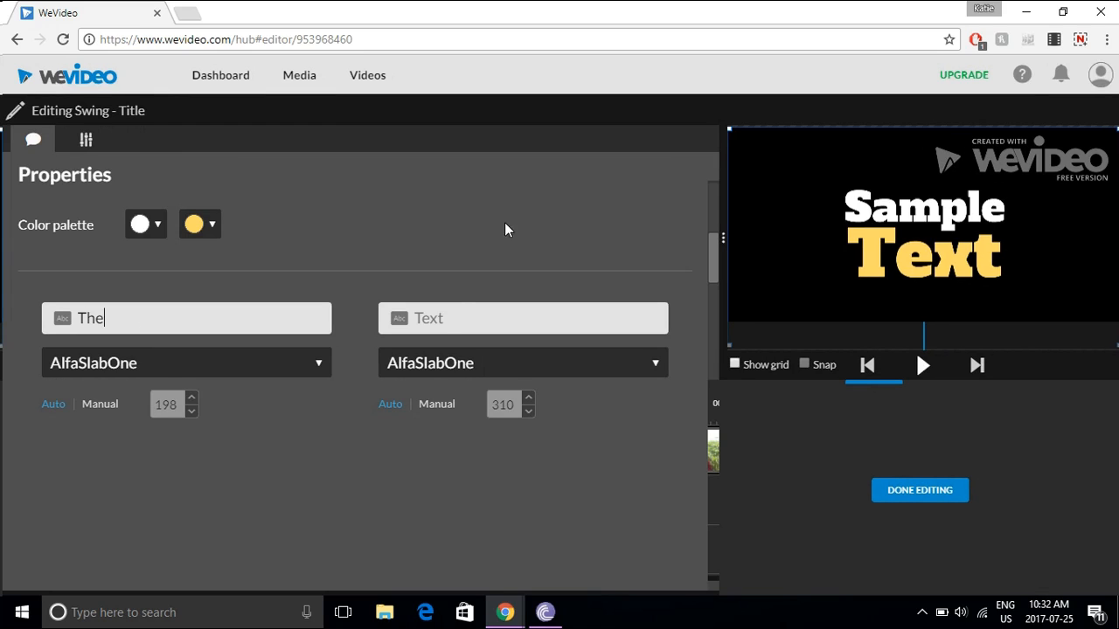
pyautogui.click(446, 318)
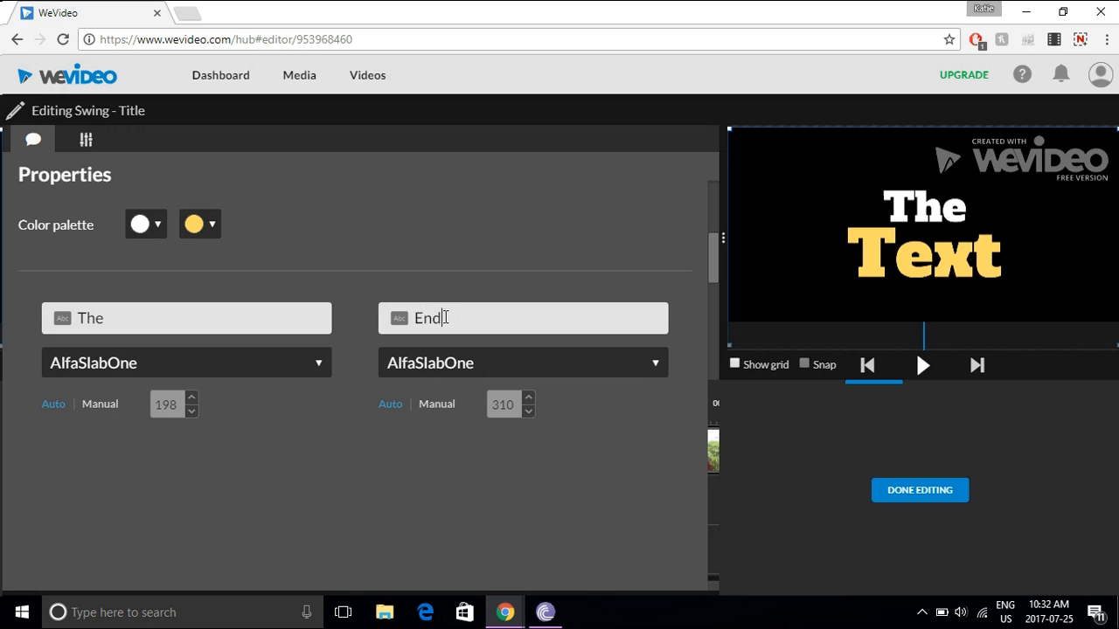
pyautogui.click(921, 492)
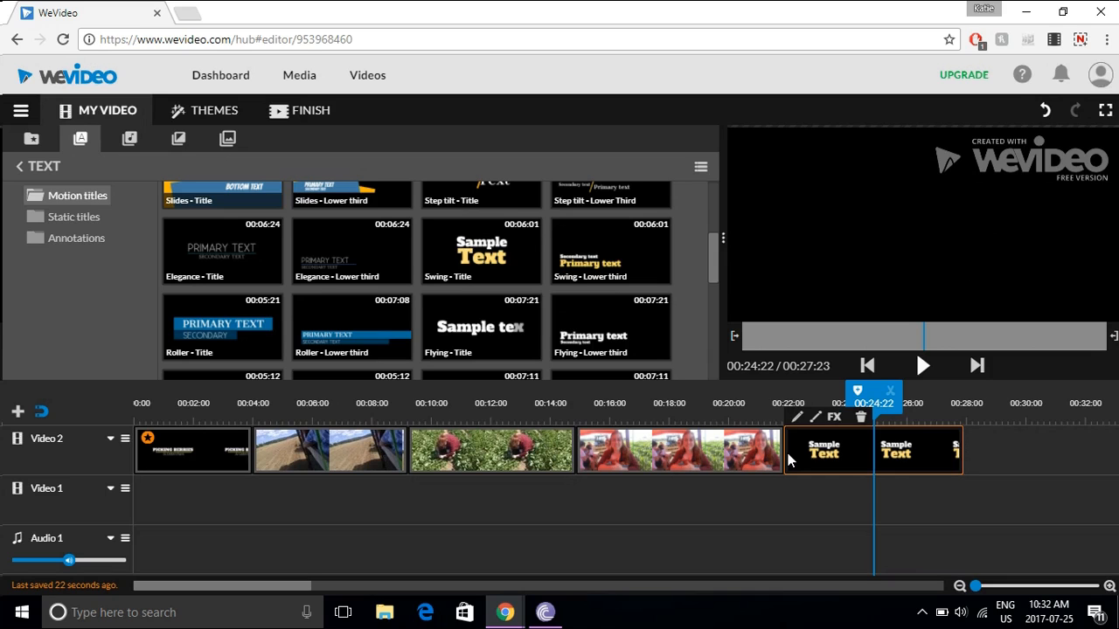
# - Preview the sequence from the opening title through to the photo
pyautogui.click(196, 433)
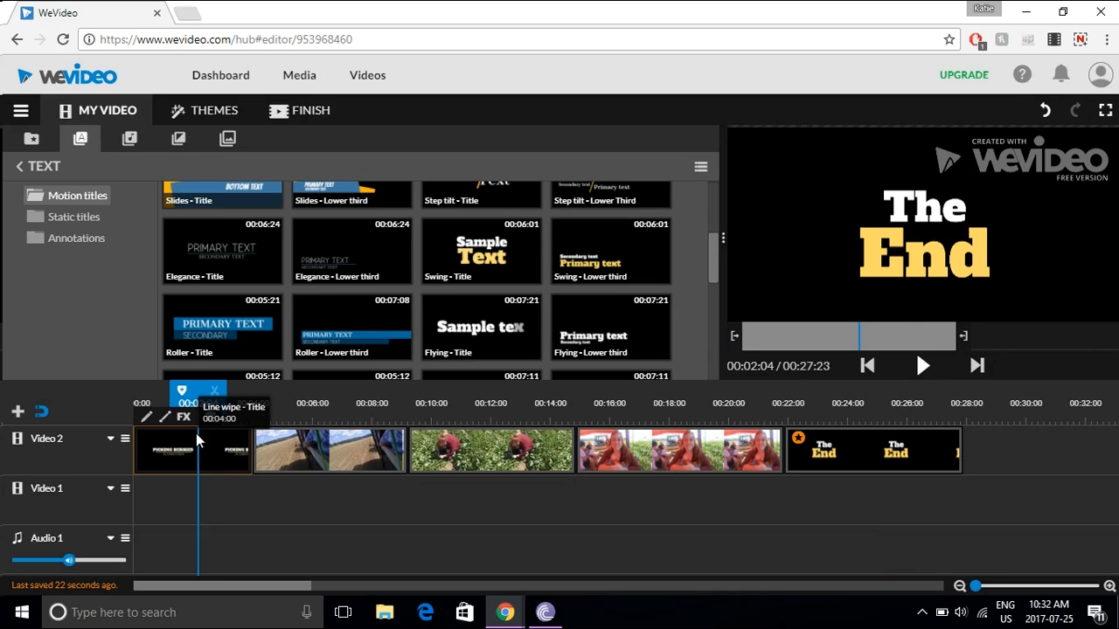
pyautogui.click(923, 367)
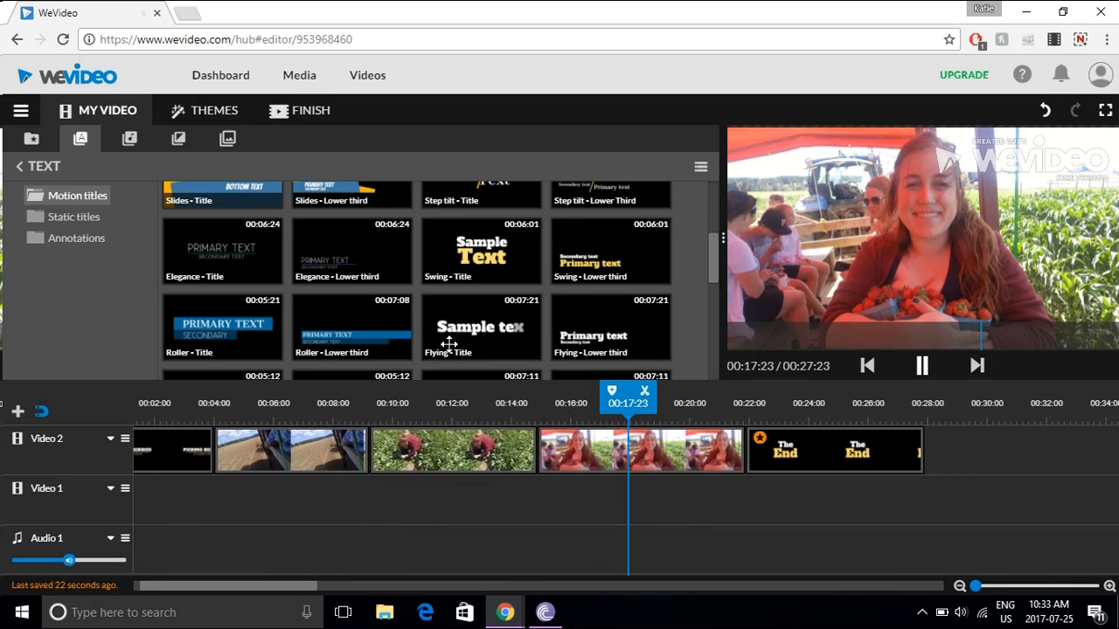
pyautogui.click(920, 365)
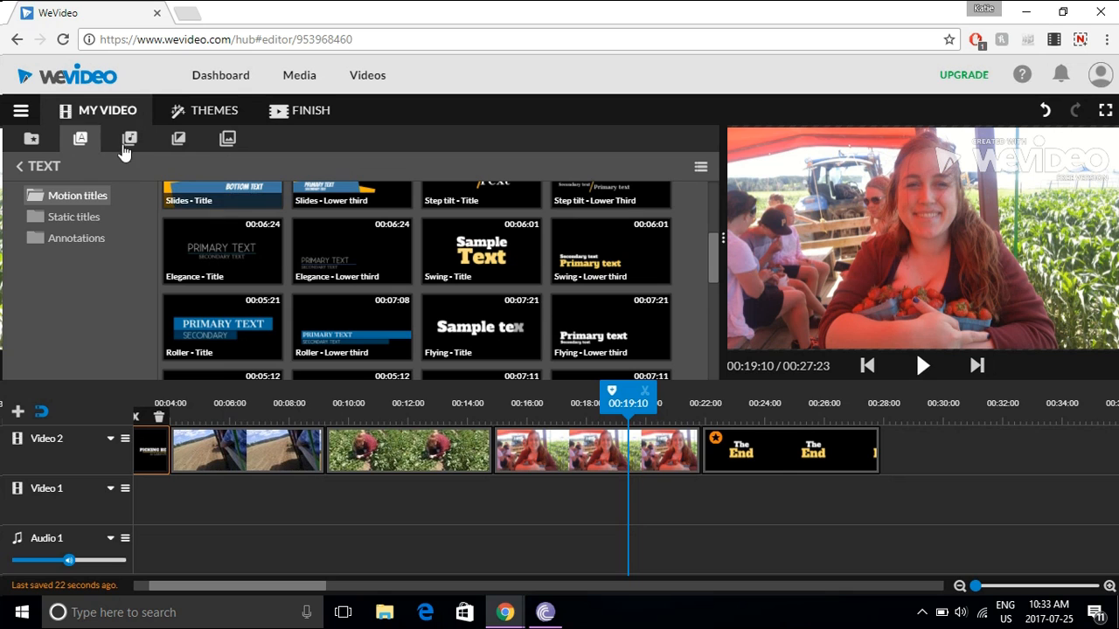
# - Add Cross dissolve transitions between the two video clips, before the photo and before the closing title, and preview them
pyautogui.click(178, 140)
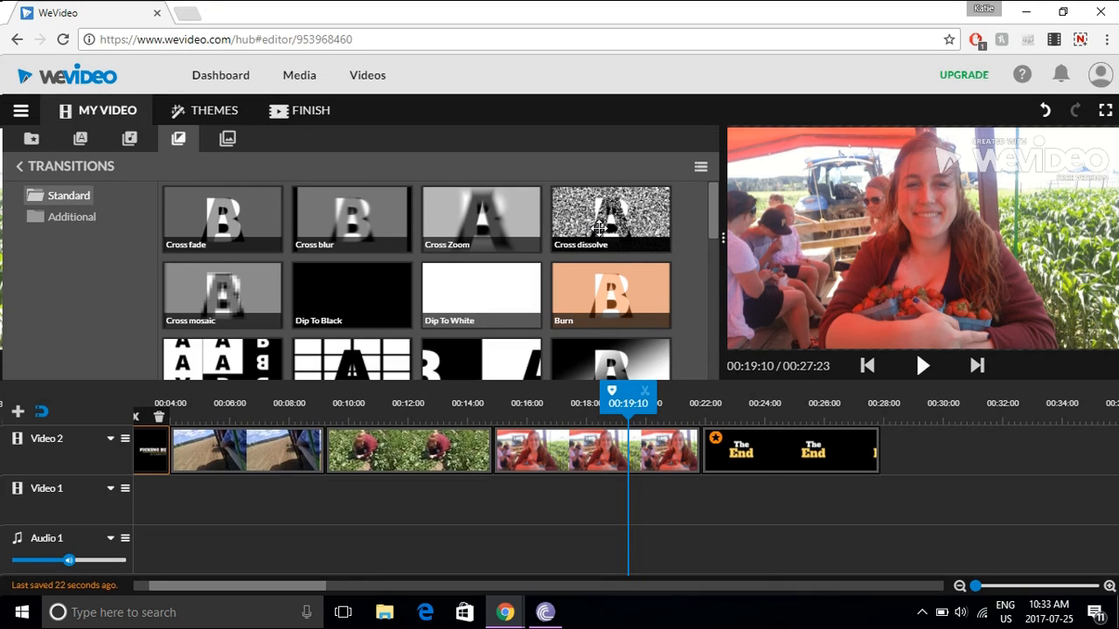
pyautogui.click(599, 227)
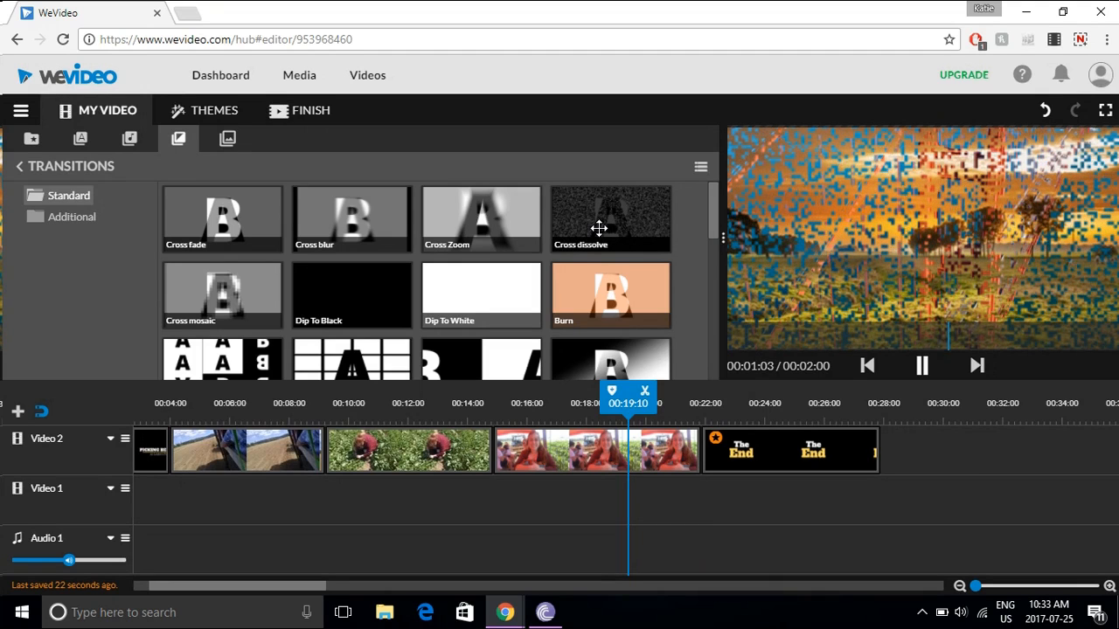
pyautogui.moveTo(608, 222); pyautogui.dragTo(701, 437)
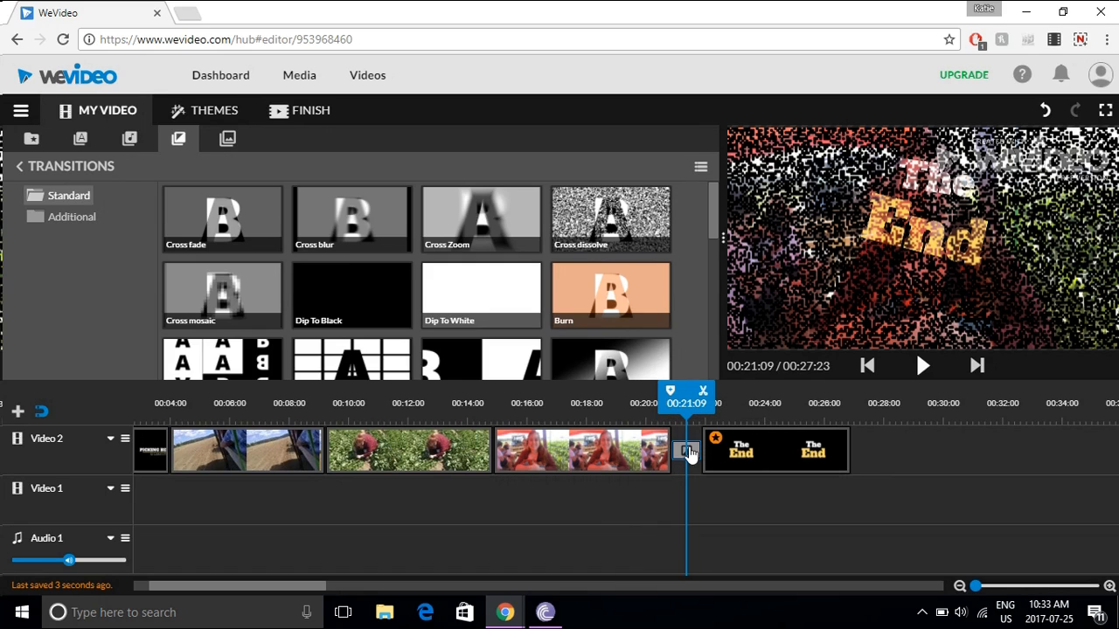
pyautogui.moveTo(690, 452); pyautogui.dragTo(490, 449)
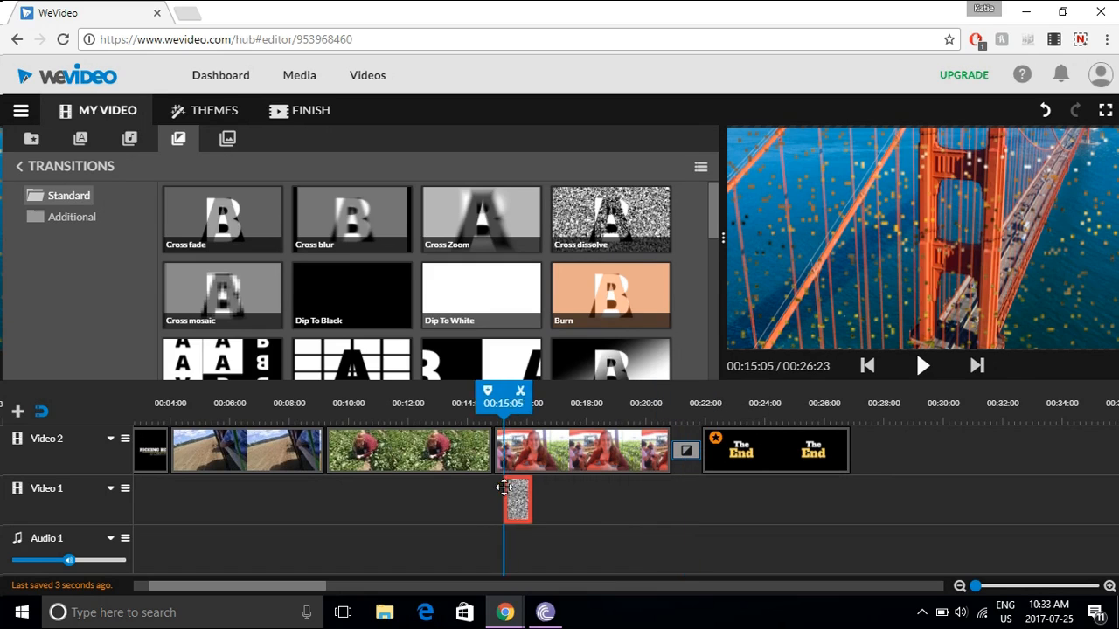
pyautogui.moveTo(628, 214); pyautogui.dragTo(325, 455)
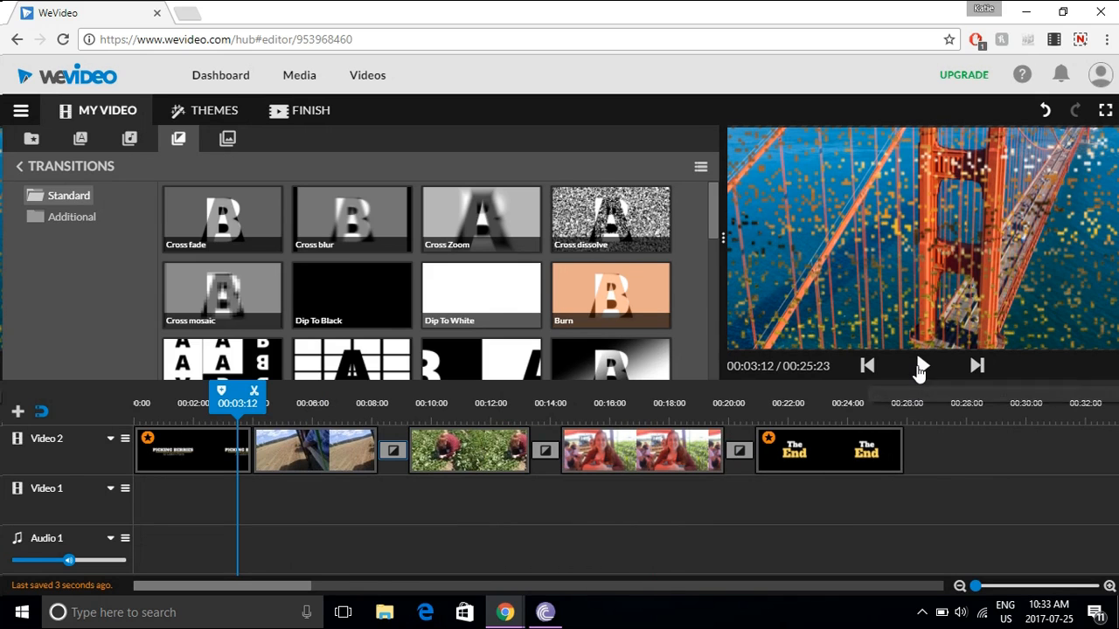
pyautogui.click(922, 367)
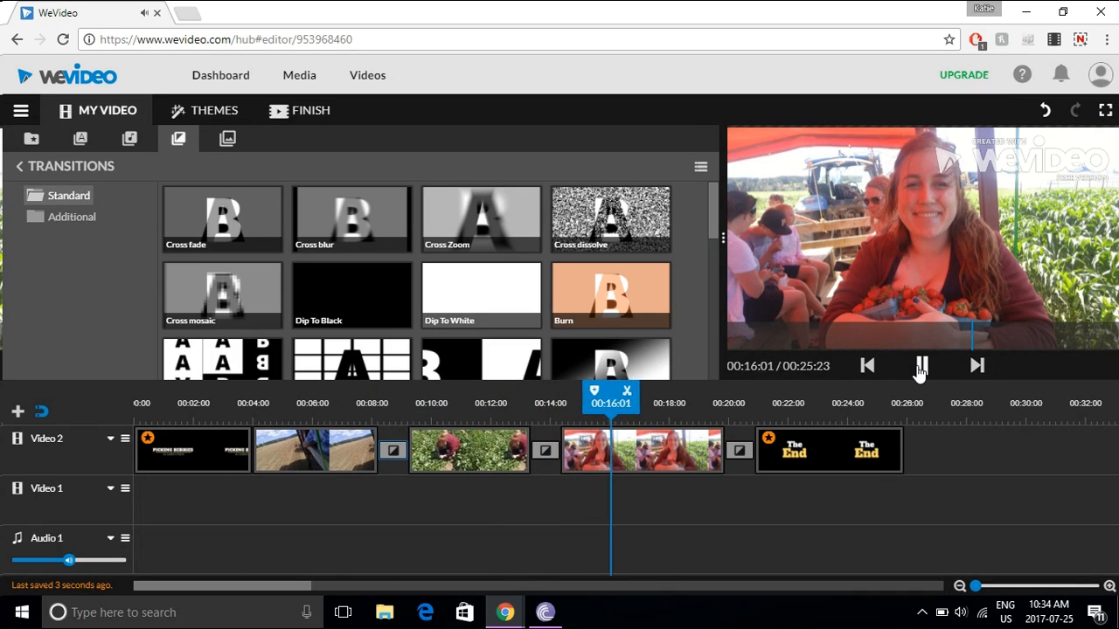
pyautogui.click(921, 367)
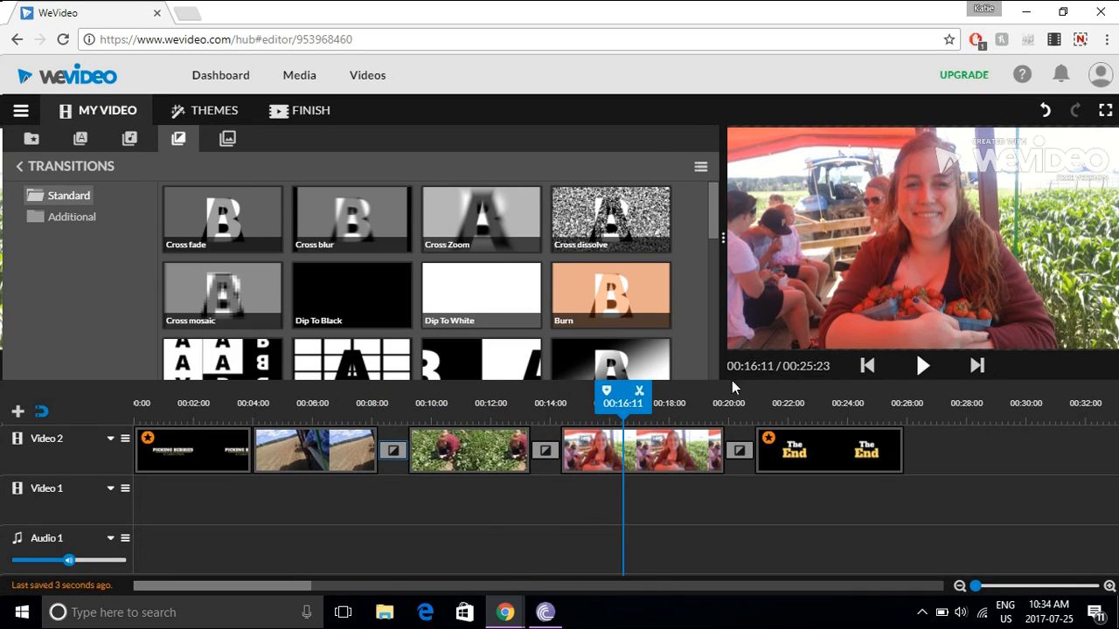
# - Audition the free track Pop - Mega Music and place it at the start of Audio 1
pyautogui.click(129, 139)
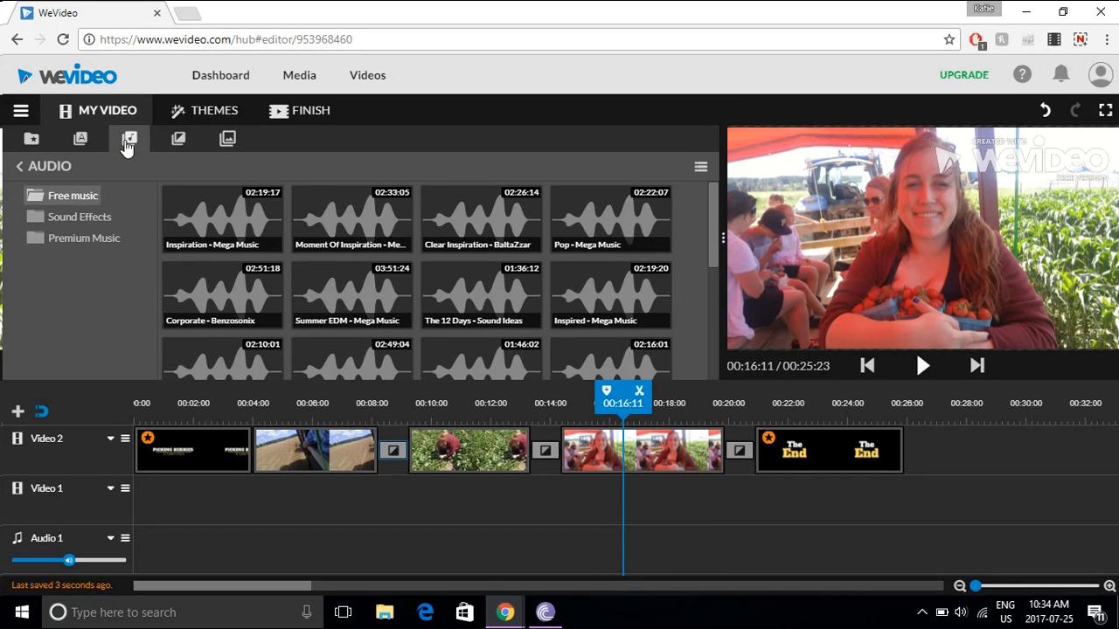
pyautogui.click(582, 218)
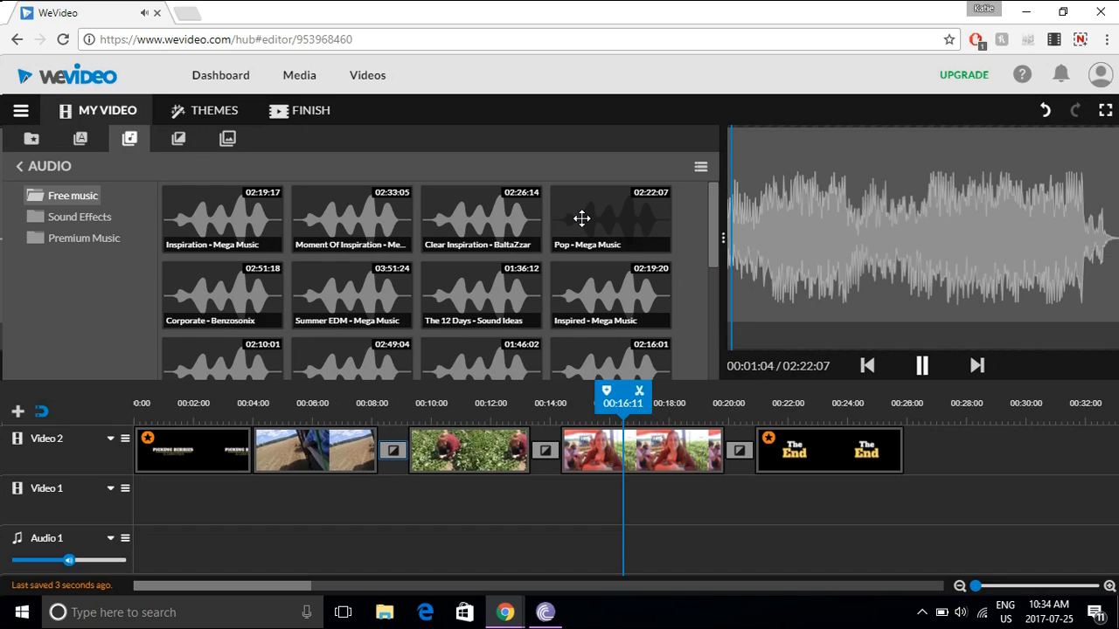
pyautogui.click(920, 365)
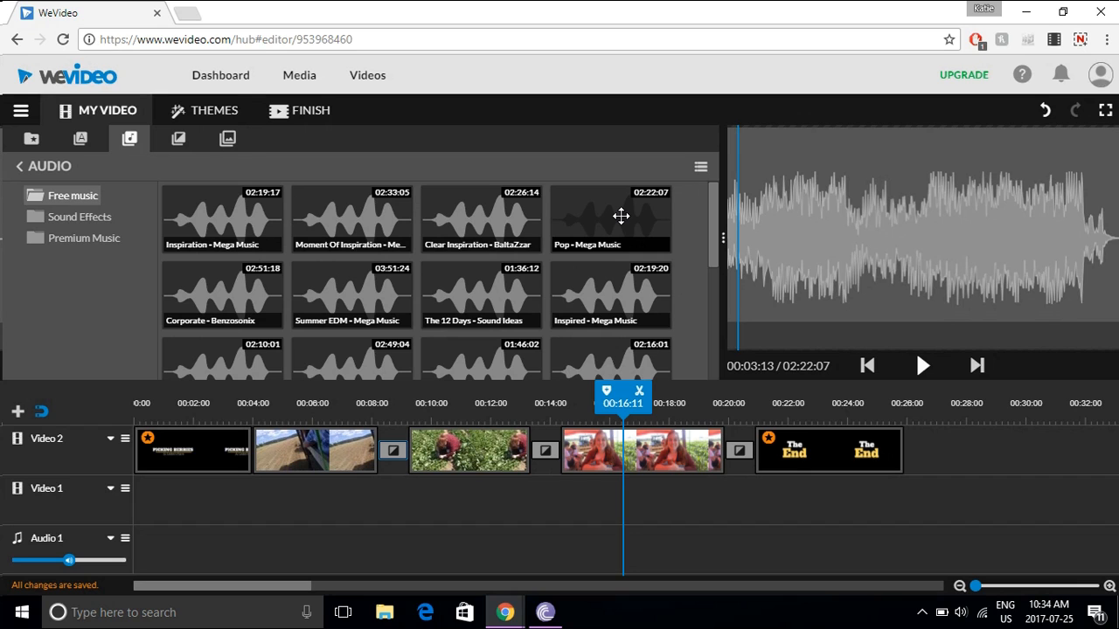
pyautogui.moveTo(252, 625); pyautogui.dragTo(138, 550)
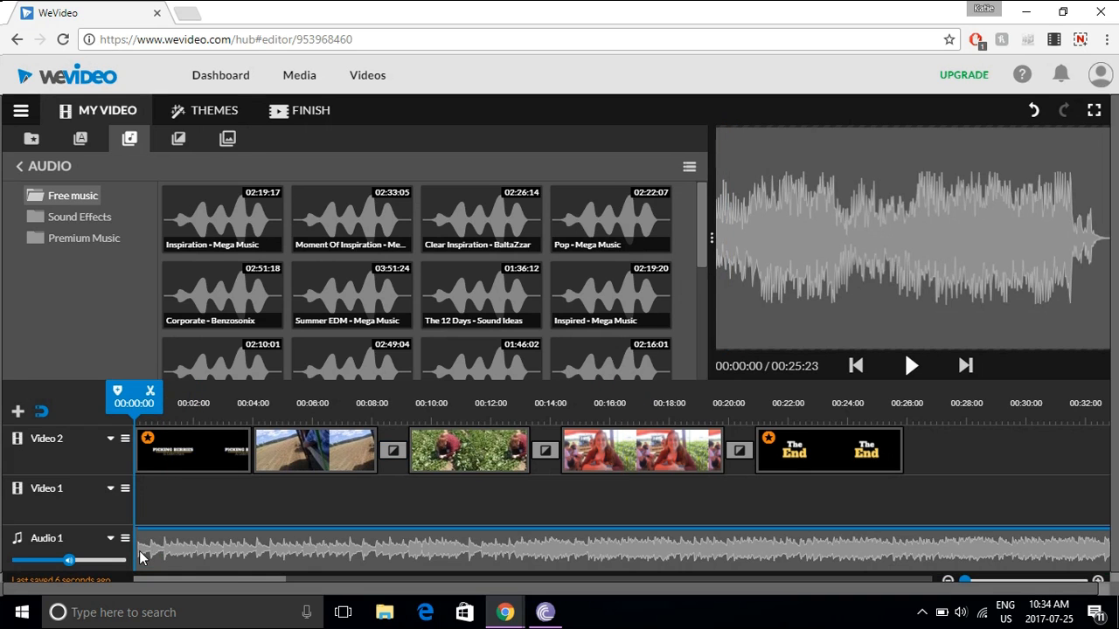
# - Split the music at 00:25:21 by the end of the closing title, delete the excess part, and preview the video
pyautogui.moveTo(218, 582); pyautogui.dragTo(195, 612)
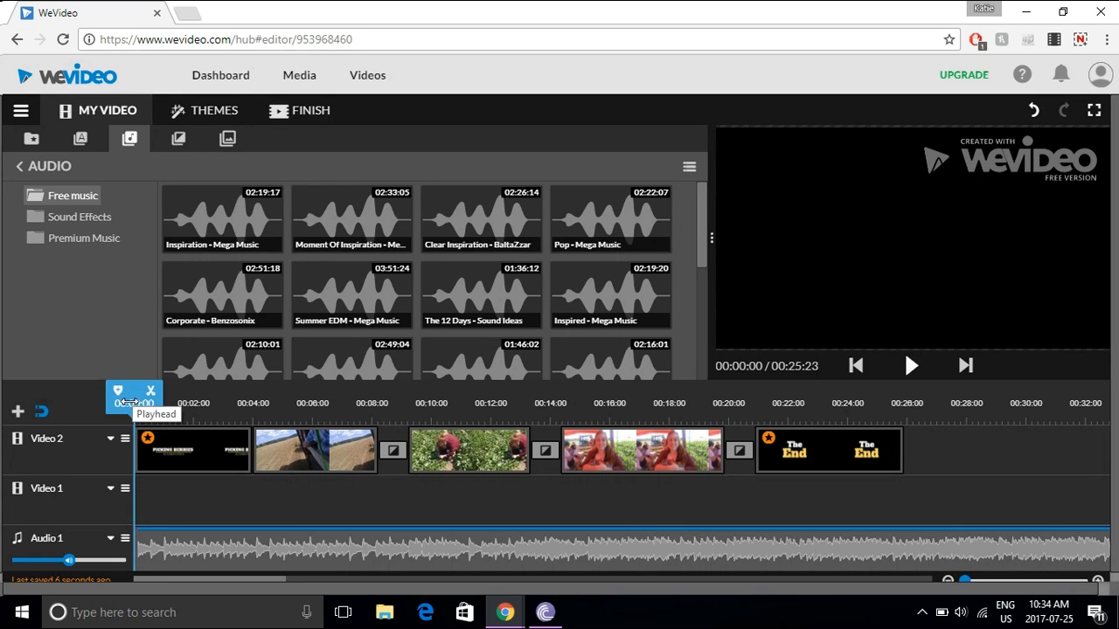
pyautogui.moveTo(129, 402); pyautogui.dragTo(892, 407)
pyautogui.click(919, 392)
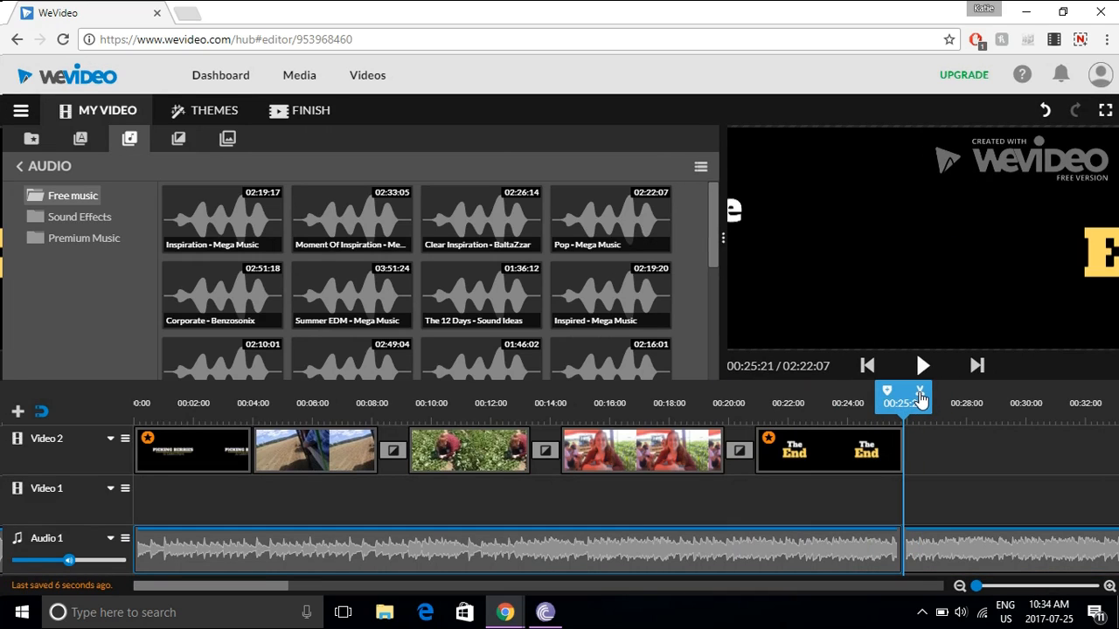
pyautogui.click(958, 545)
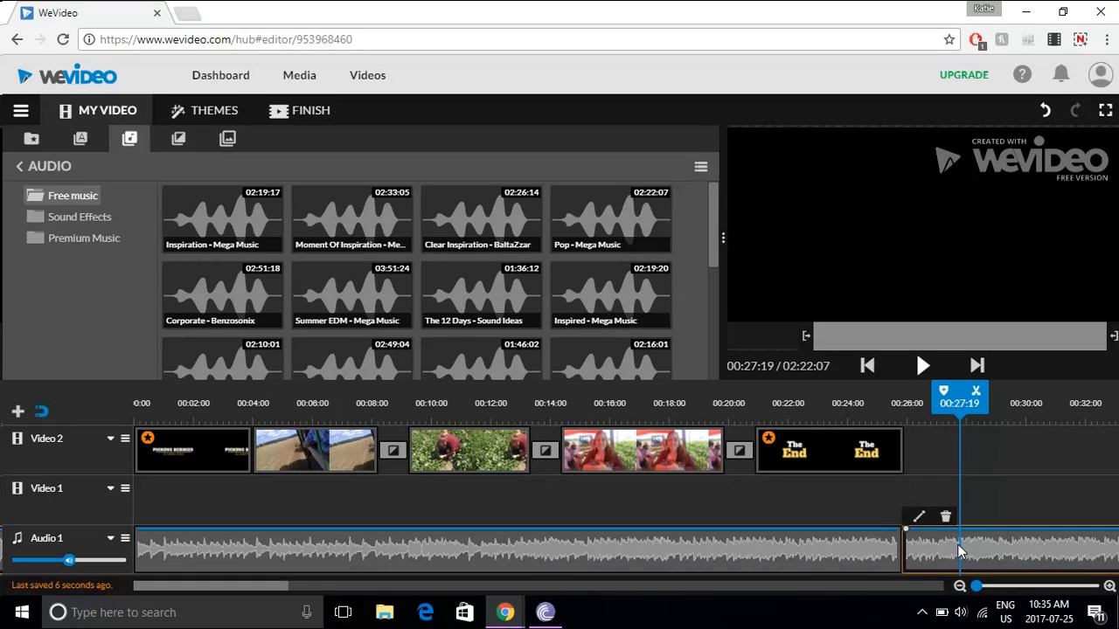
pyautogui.press('Delete')
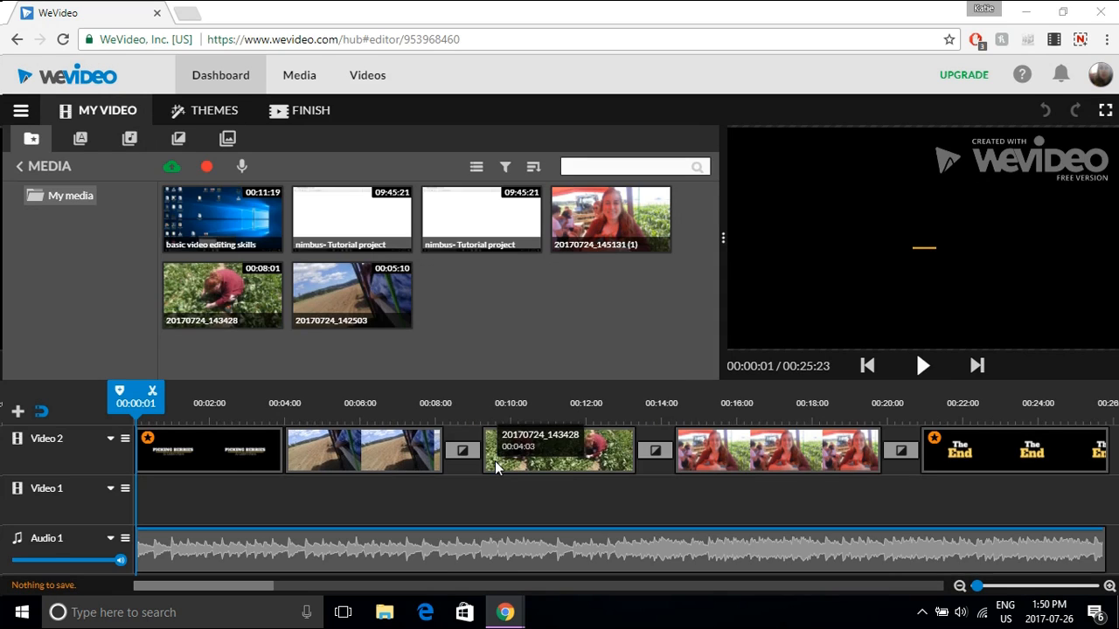
pyautogui.click(919, 365)
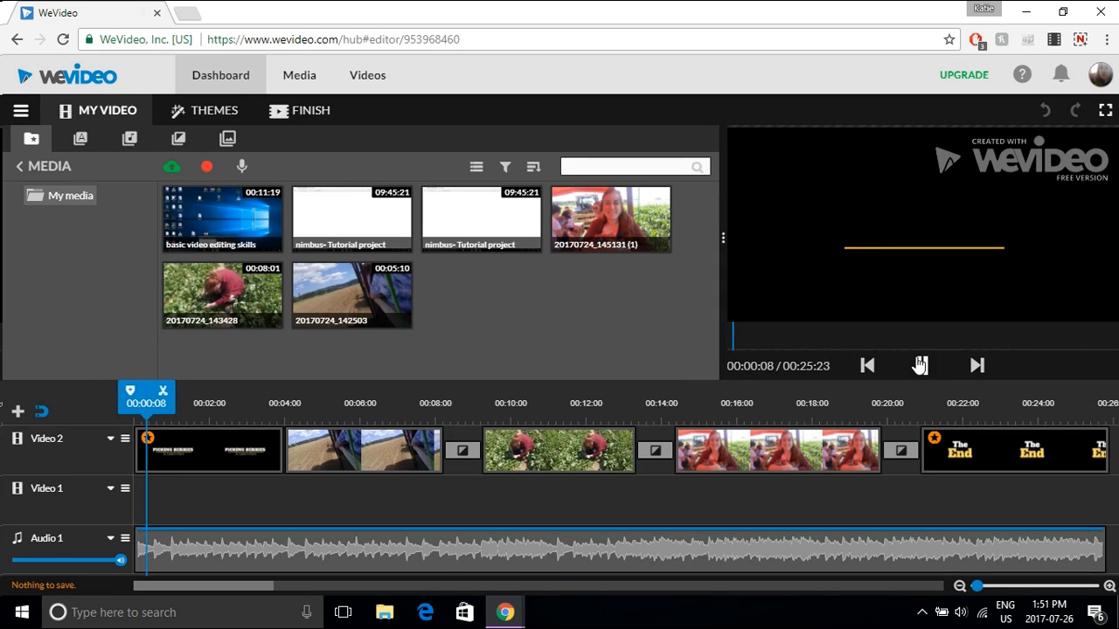